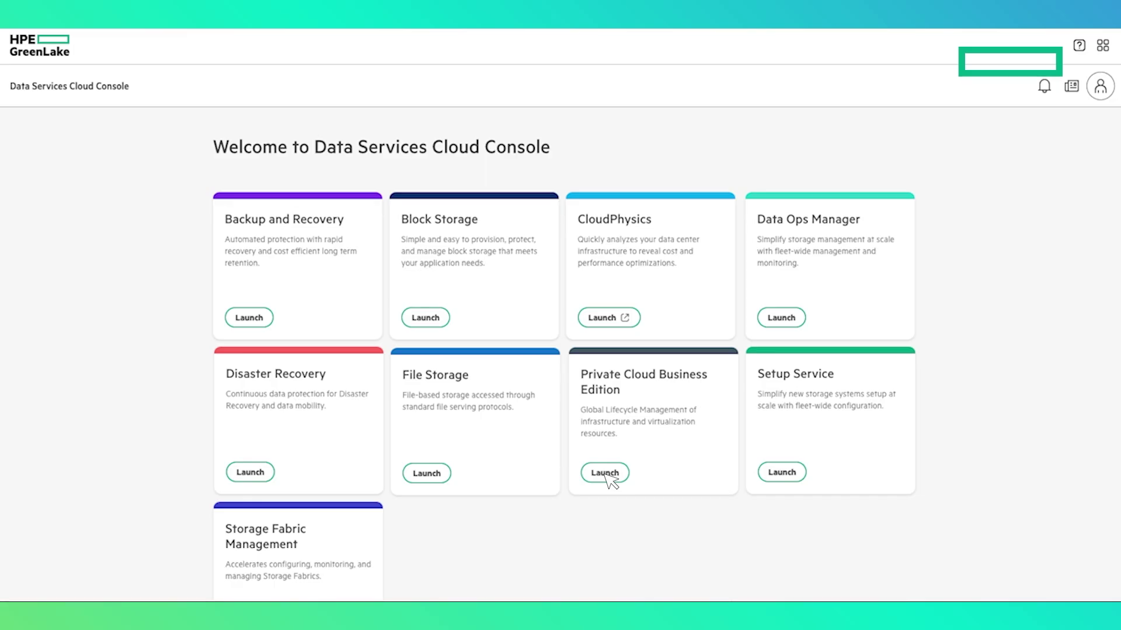
Step: Launch Private Cloud Business Edition and review the HCI Operator role's 51 permissions in Roles & Permissions
left_click(604, 474)
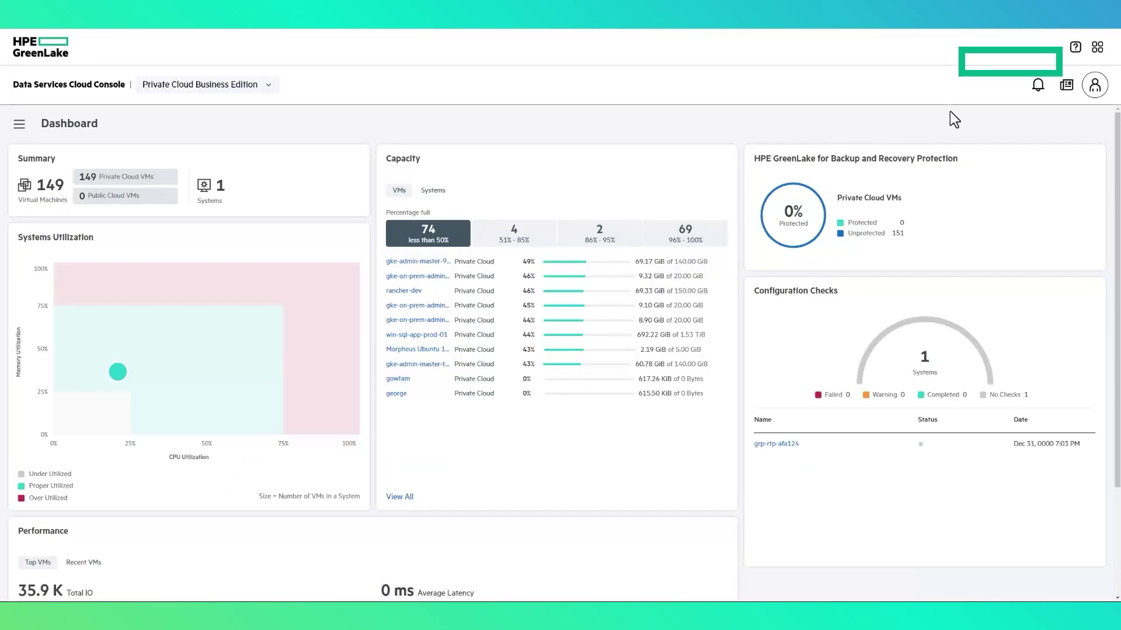
left_click(1095, 53)
left_click(1020, 238)
left_click(440, 214)
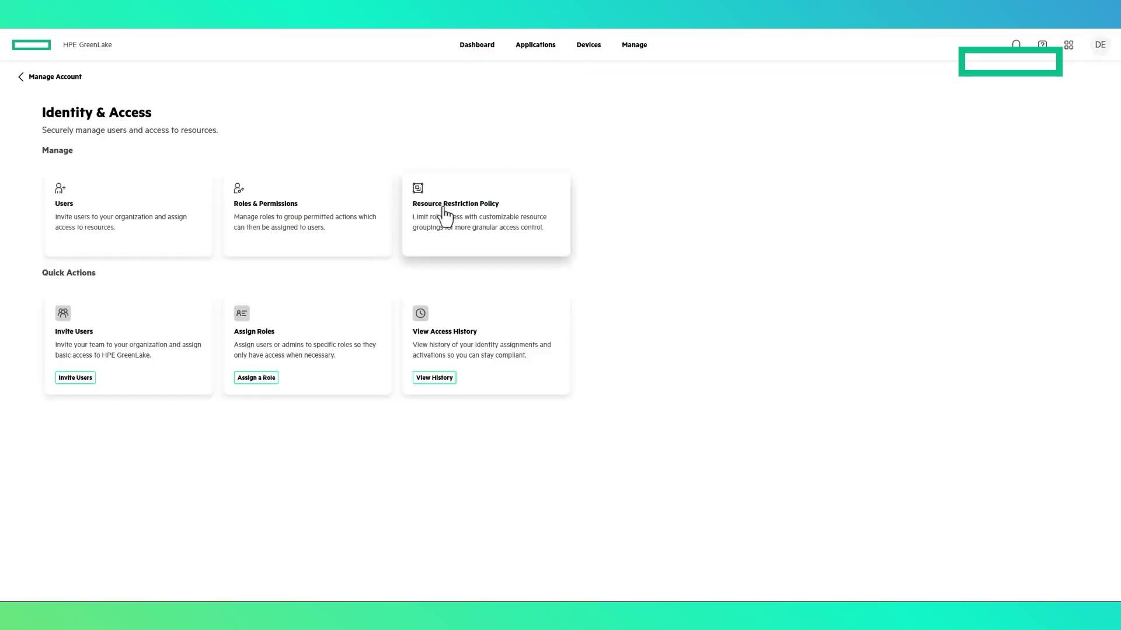
left_click(335, 229)
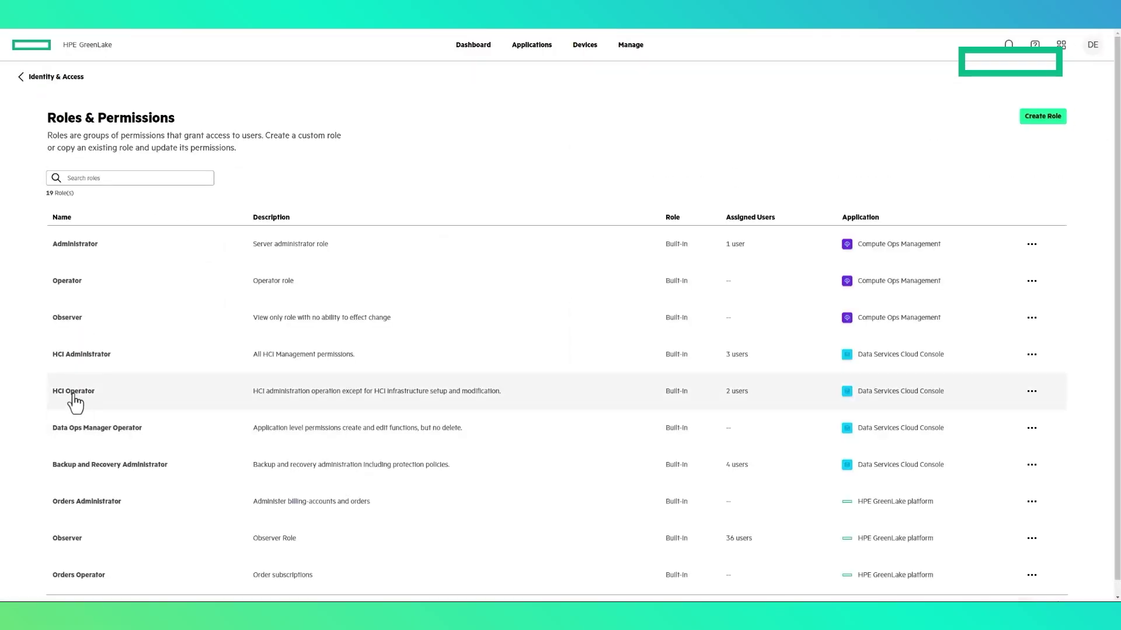
left_click(72, 390)
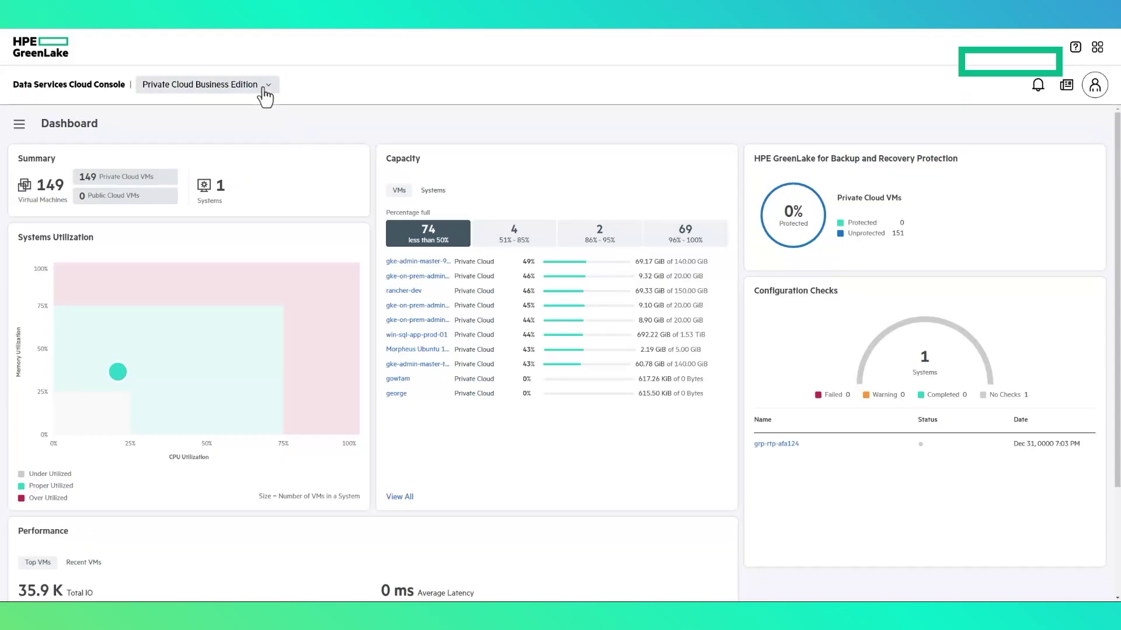
left_click(264, 86)
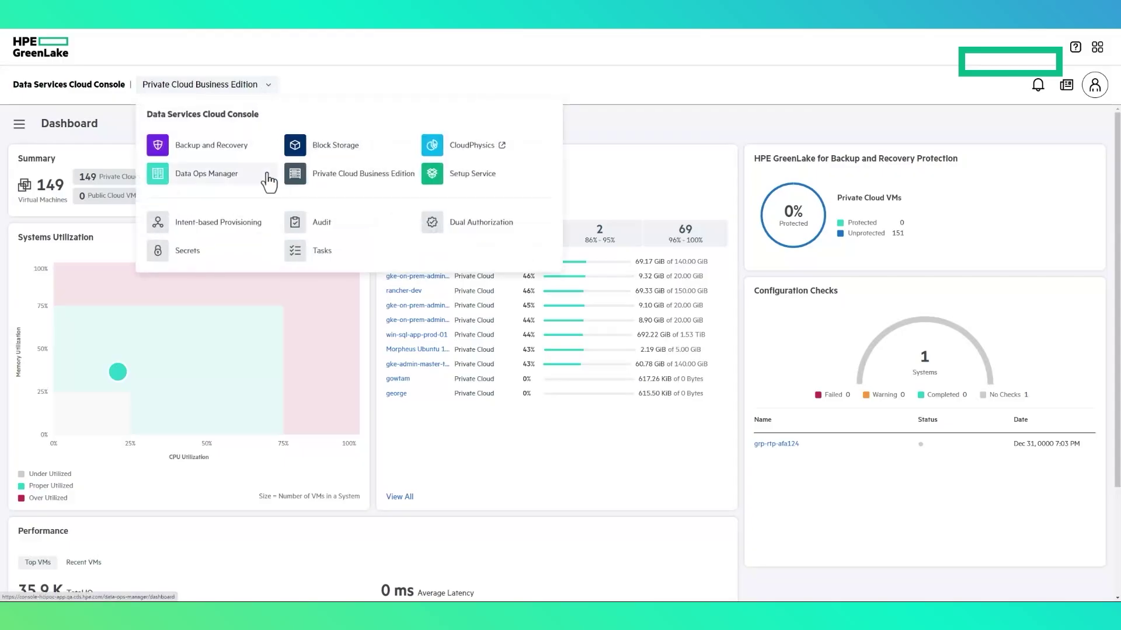
Step: Dismiss the data services list and side navigation, leaving the 76-VM dashboard visible
left_click(245, 87)
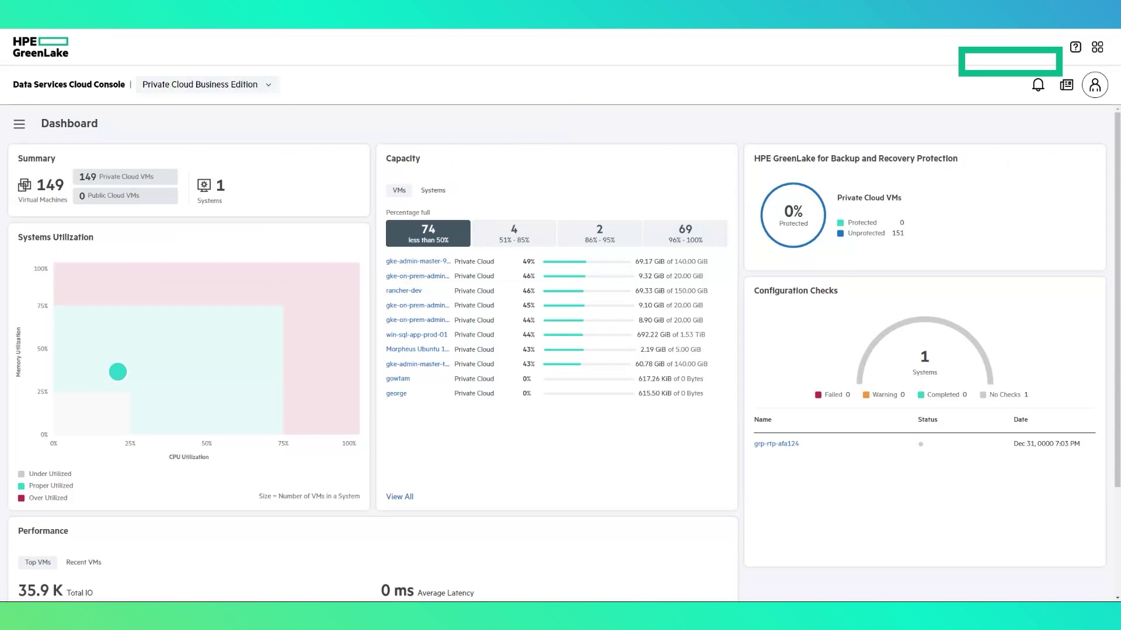
left_click(19, 124)
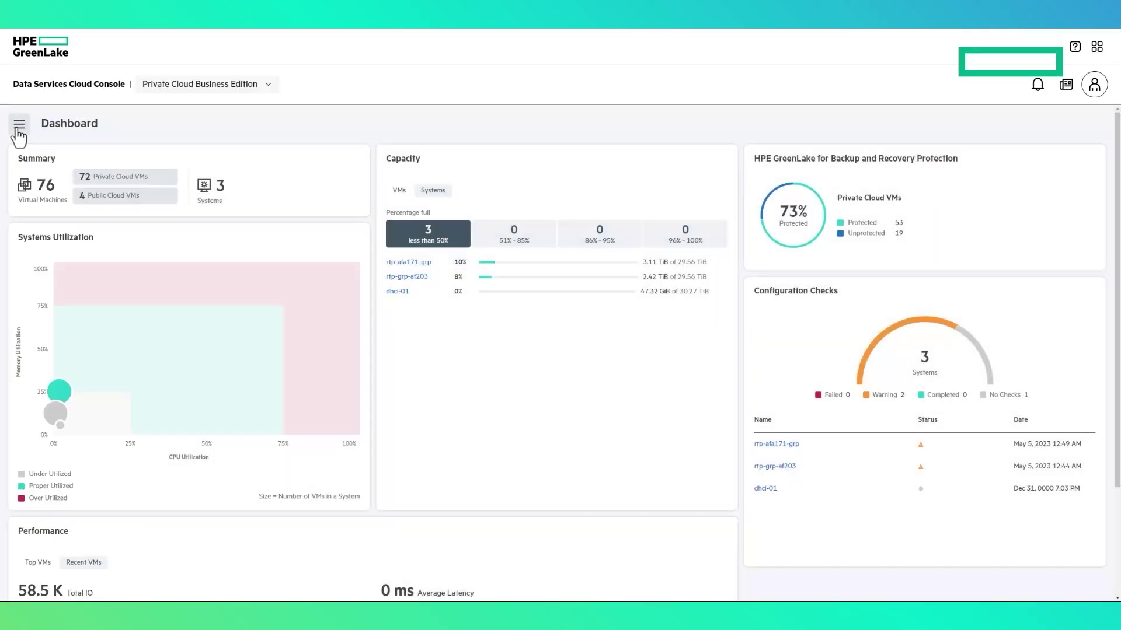
left_click(17, 127)
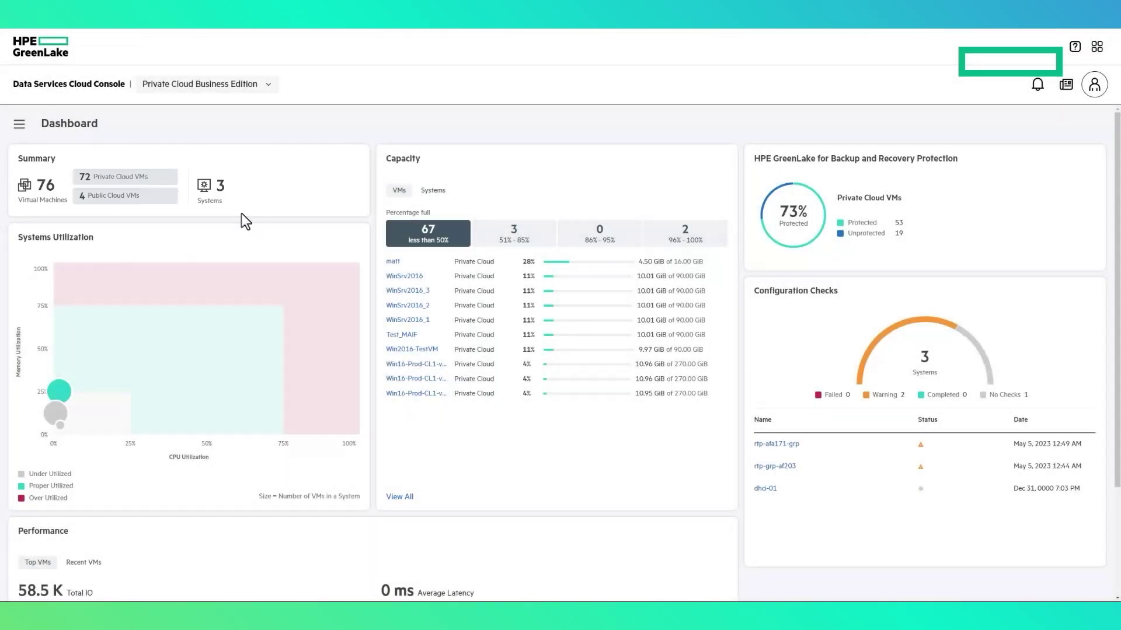
Step: Filter the Capacity card to VMs 51%–85% and 86%–95% full, then show capacity per system
mouse_move(60, 393)
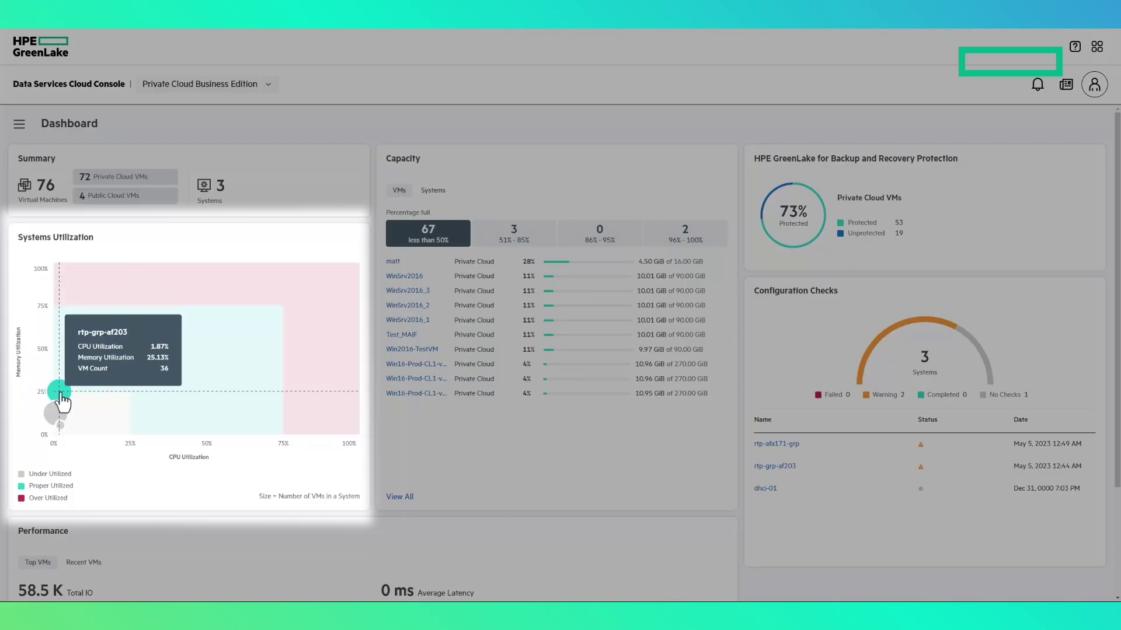
mouse_move(61, 424)
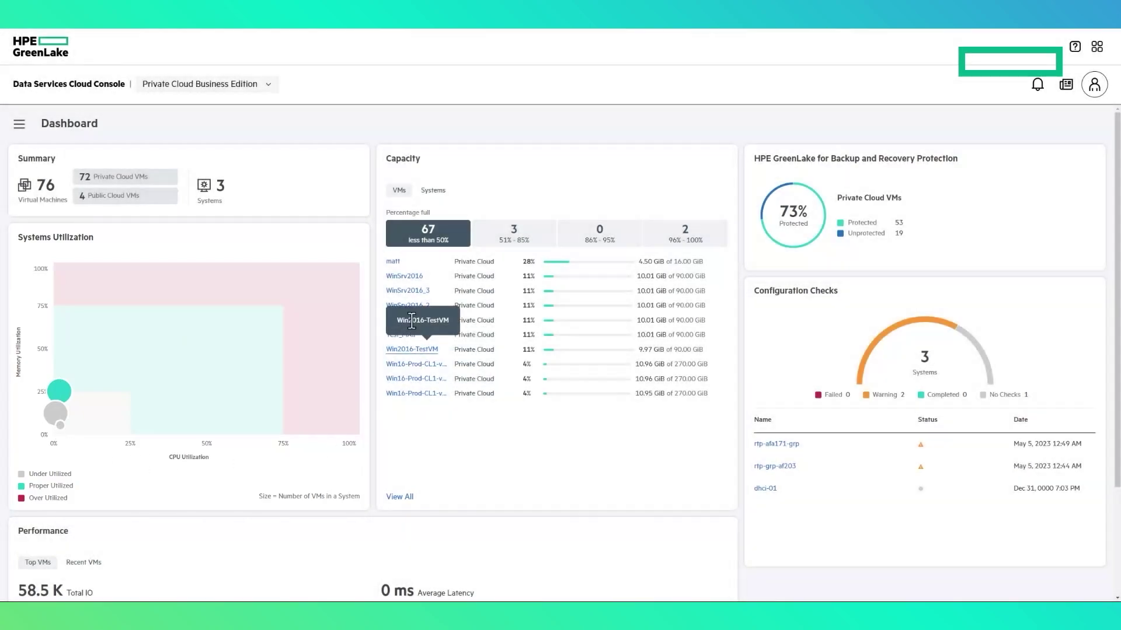
left_click(497, 245)
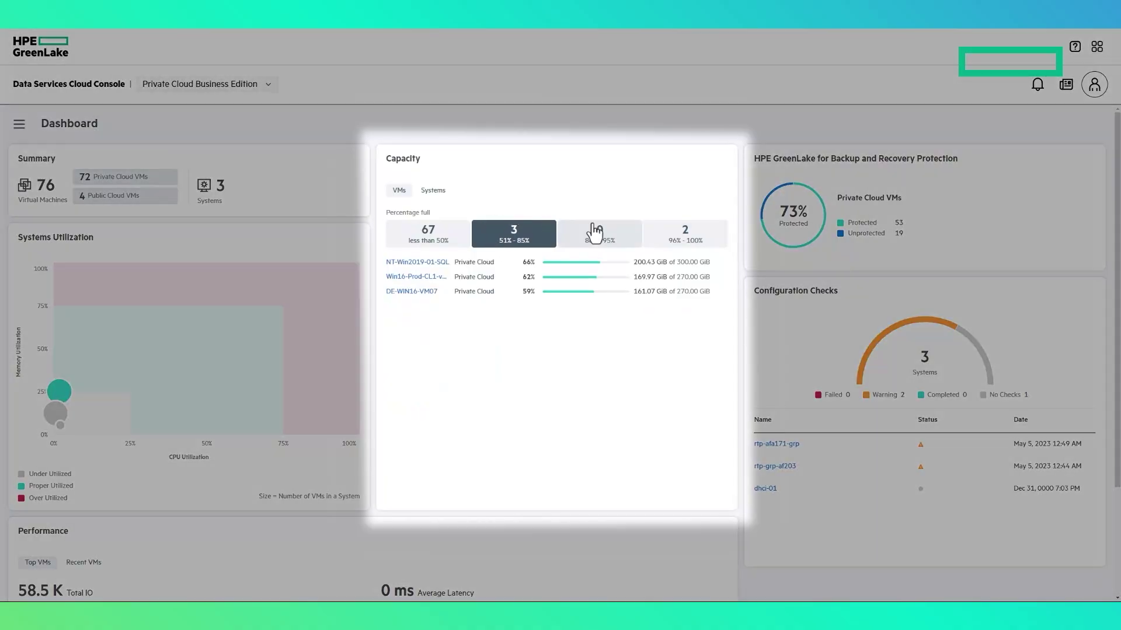
left_click(598, 236)
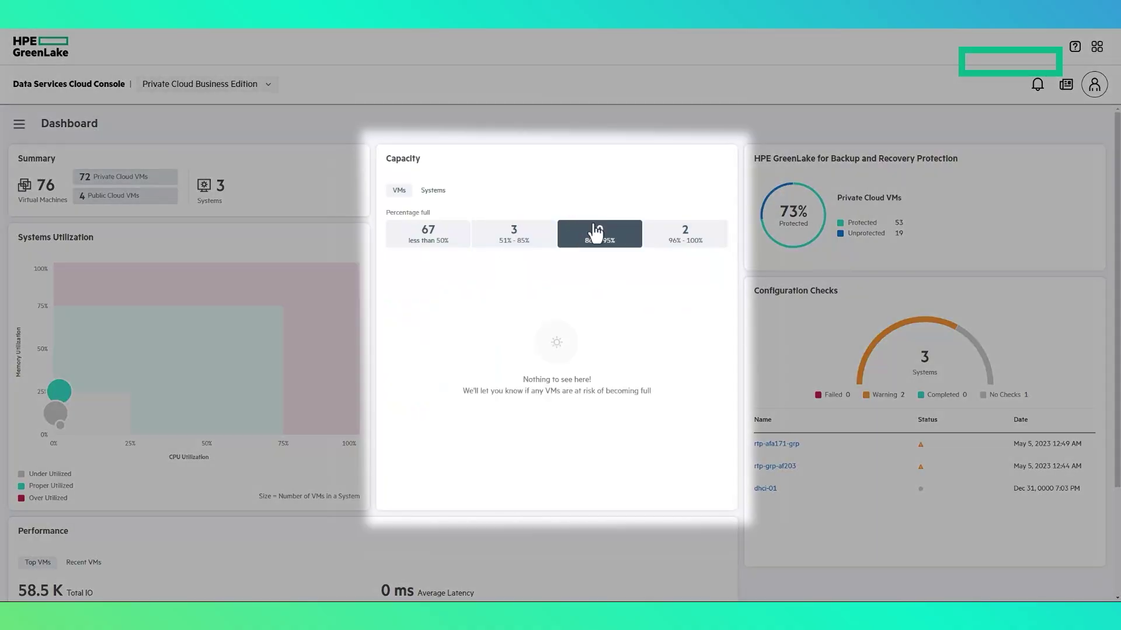
left_click(435, 198)
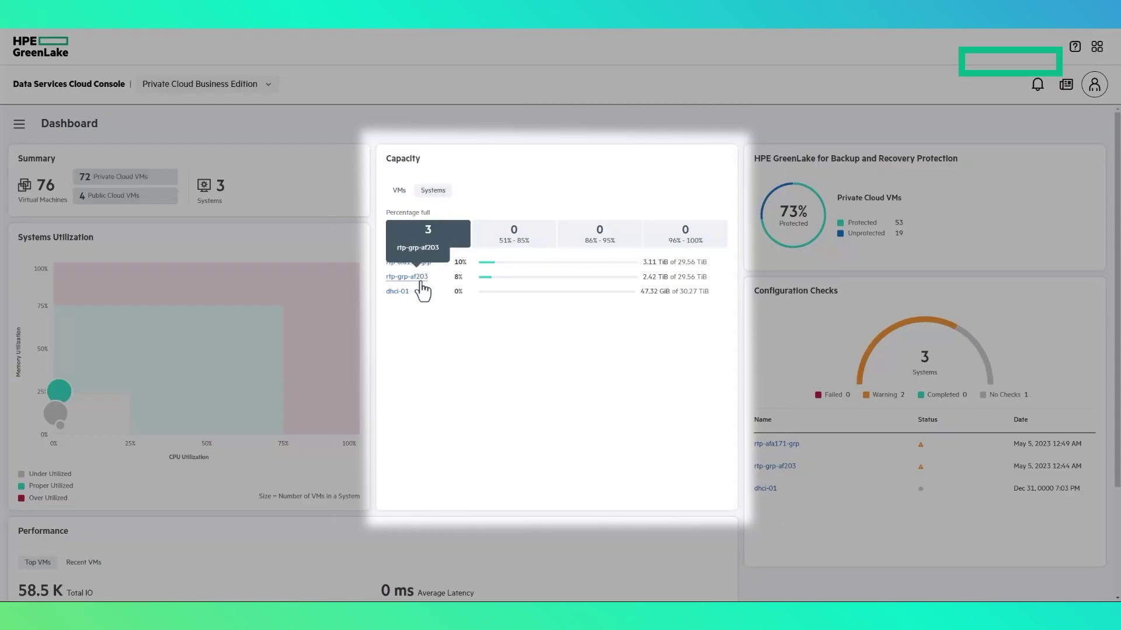
Step: Switch the Performance card to list recent VMs
scroll(480, 368, "down", 3)
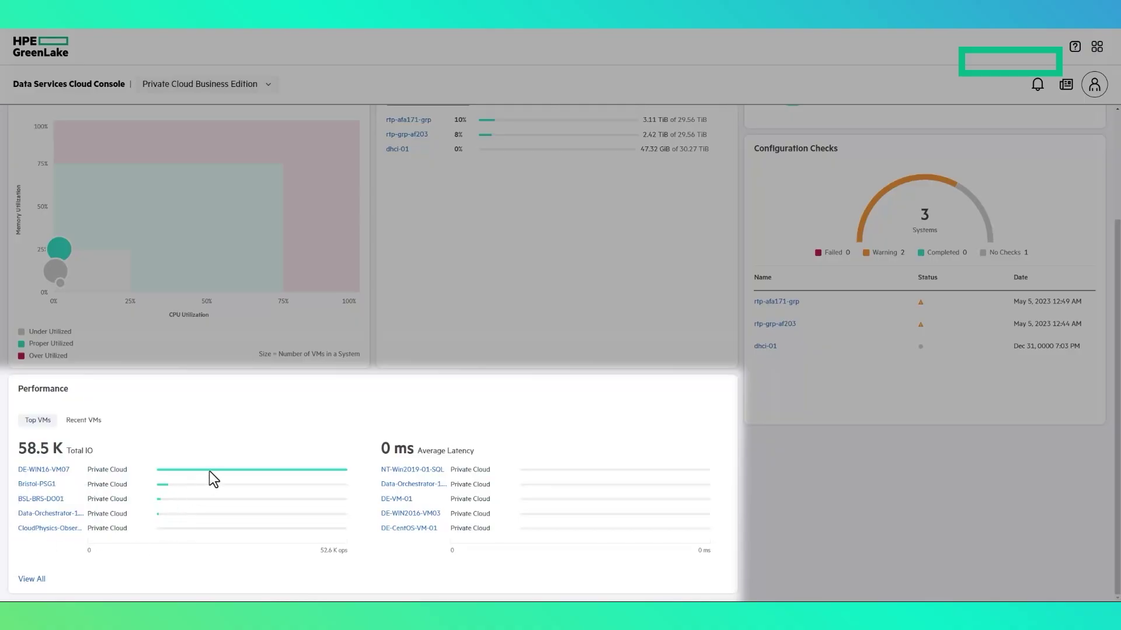
left_click(85, 423)
scroll(714, 438, "up", 2)
scroll(719, 446, "up", 1)
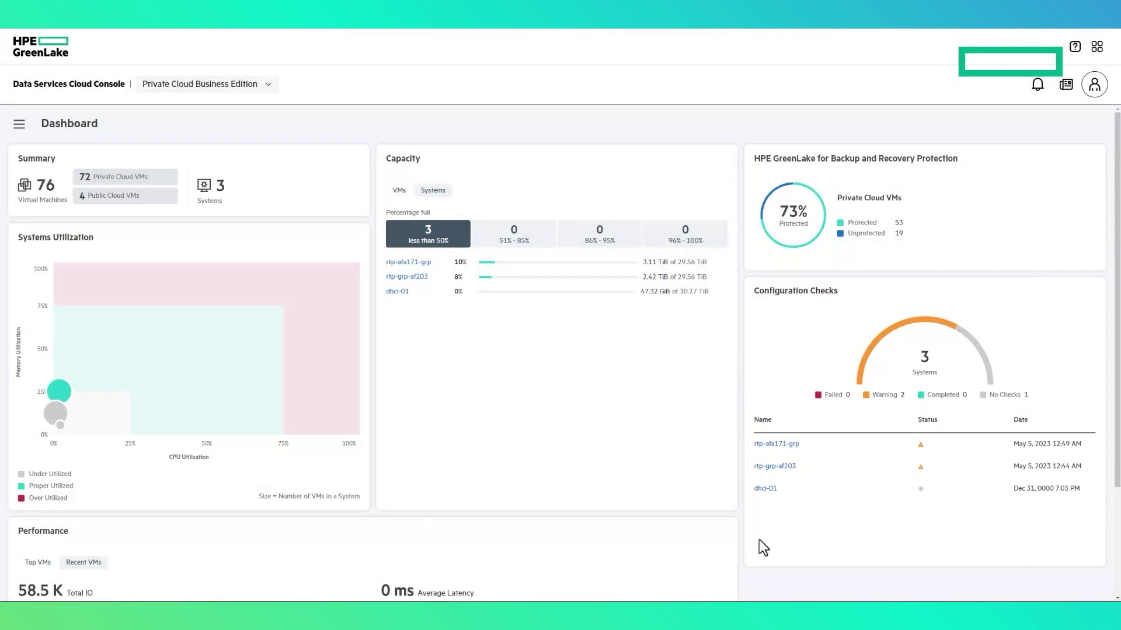
Step: Open the rtp-grp-af203 system details and dismiss its configuration check results
left_click(781, 467)
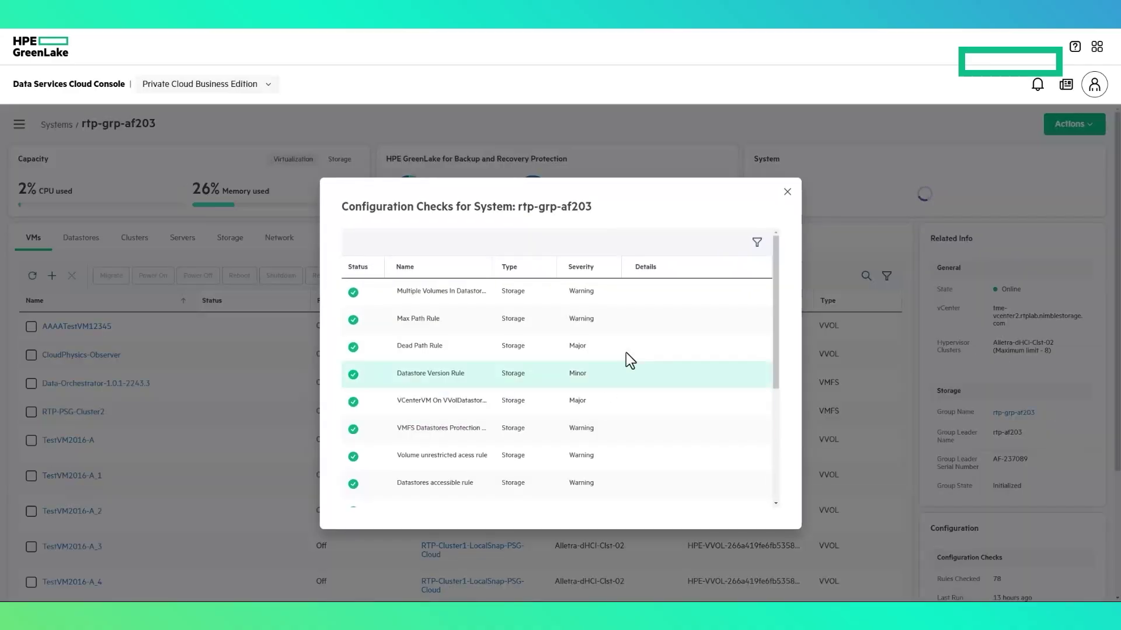
scroll(629, 358, "down", 5)
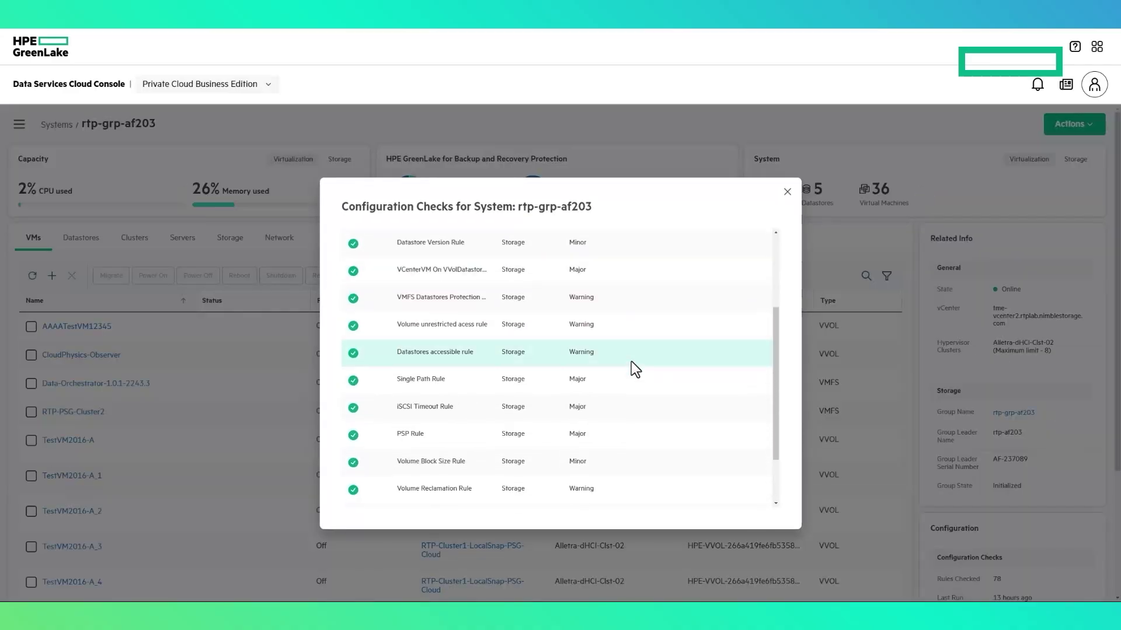
scroll(631, 361, "down", 3)
left_click(776, 195)
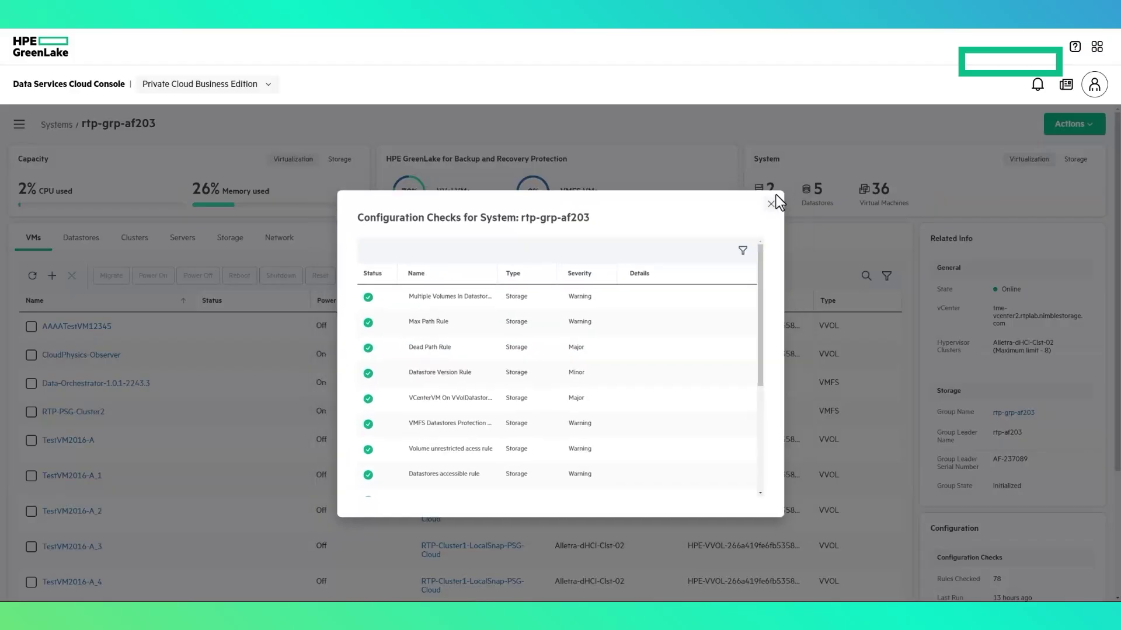
Step: Compare software versions across all systems in the Systems list
left_click(19, 124)
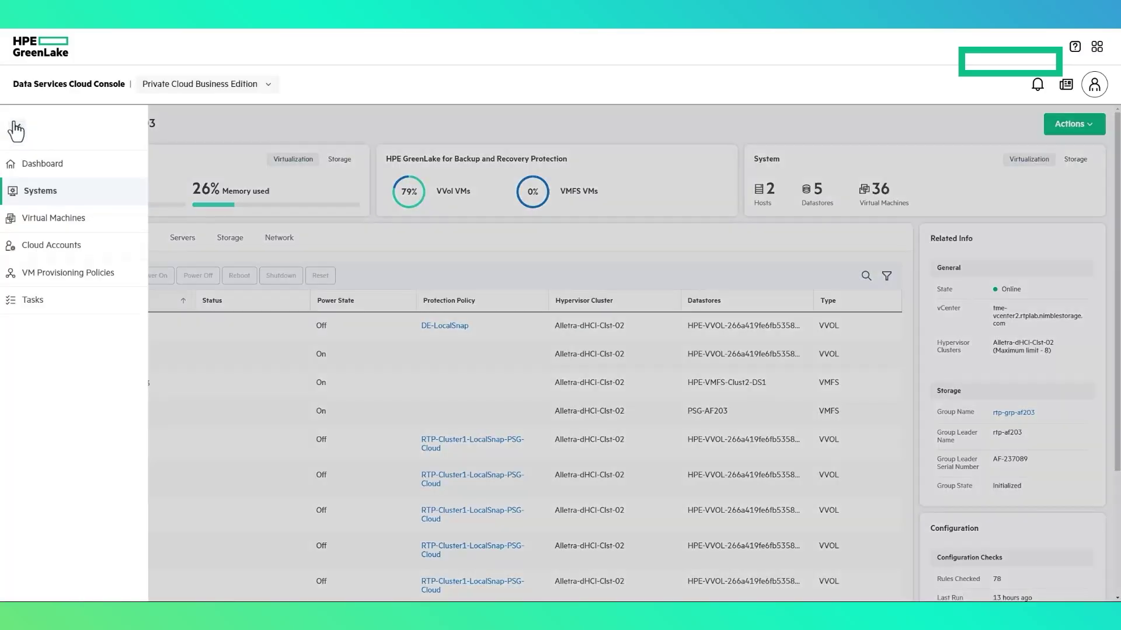
left_click(44, 205)
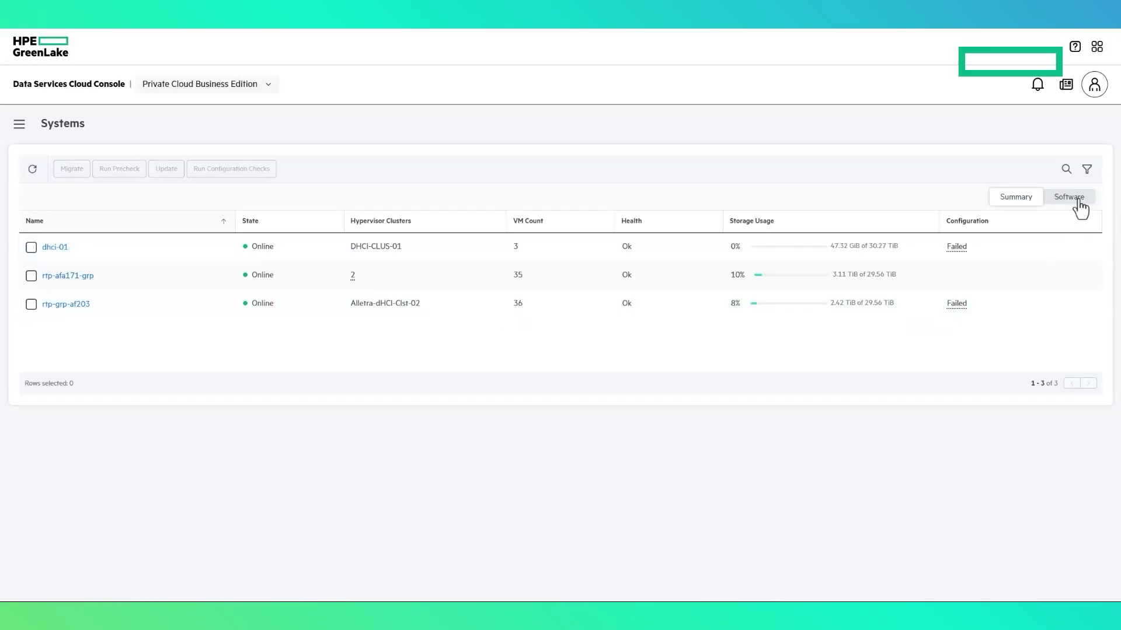
left_click(1071, 200)
mouse_move(754, 251)
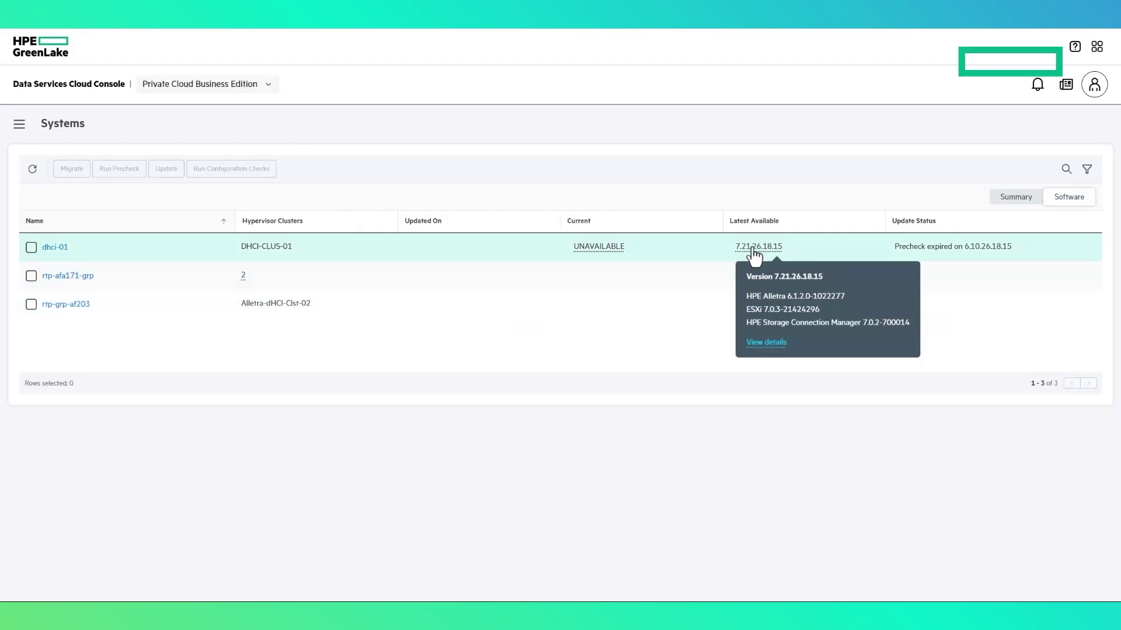
mouse_move(607, 253)
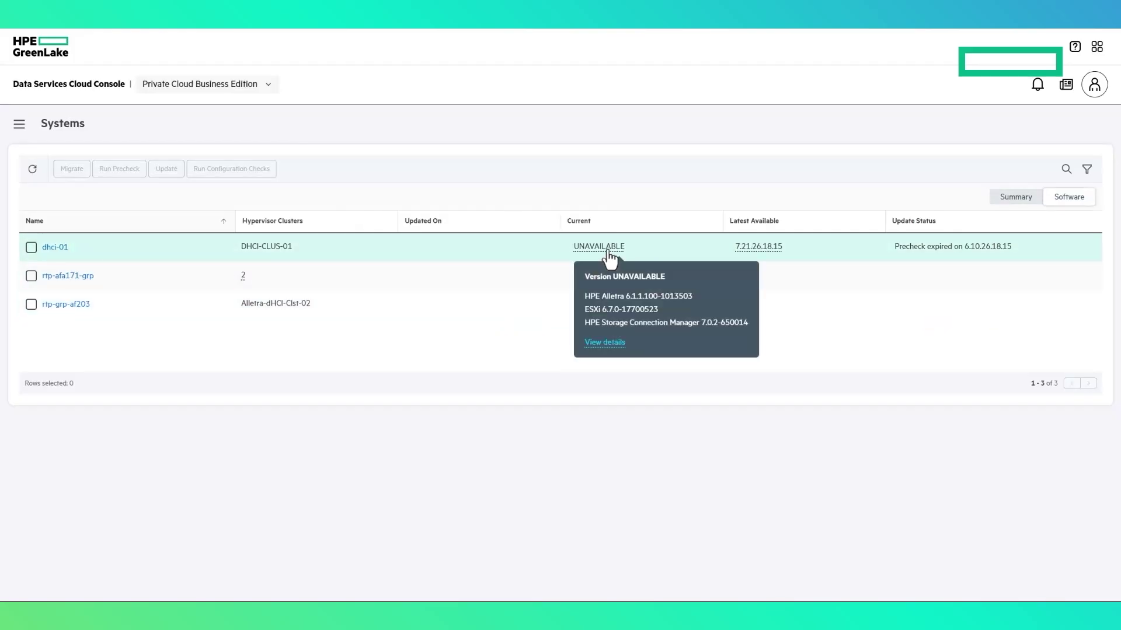
left_click(31, 246)
left_click(1021, 198)
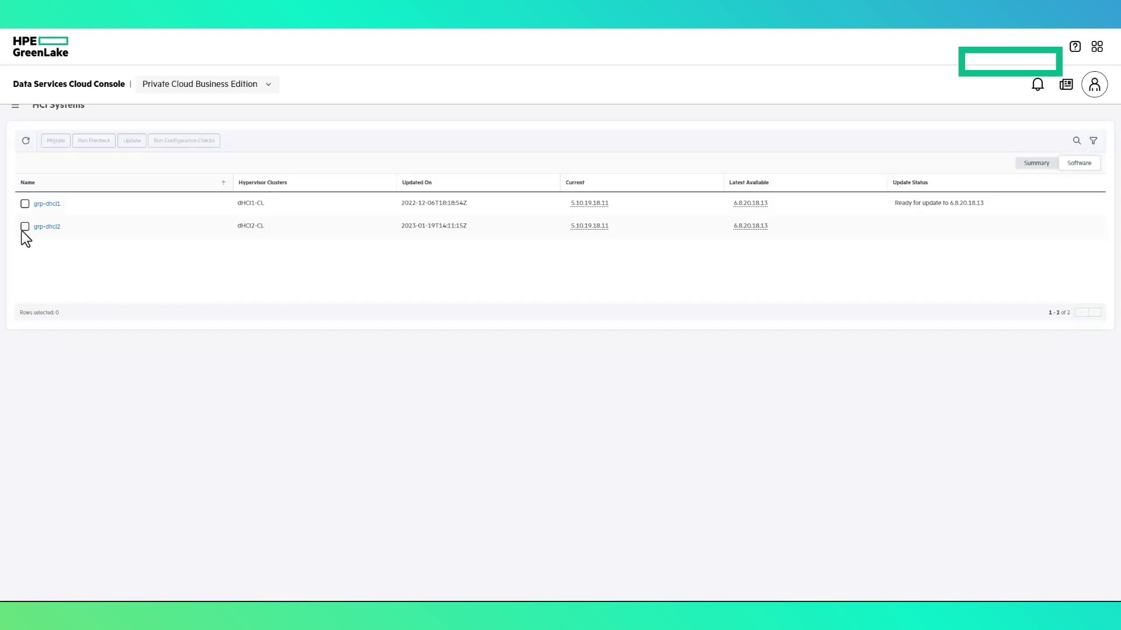
Step: Install the 6.8.20.18.13 software update on grp-dhci1
left_click(24, 204)
left_click(131, 146)
left_click(678, 381)
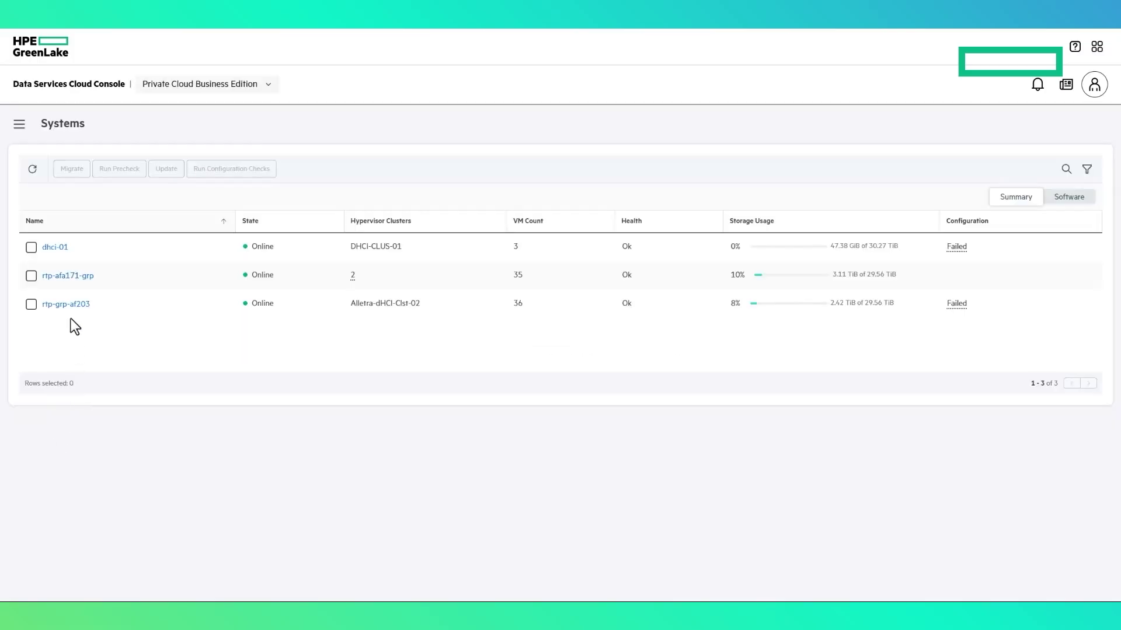
Step: Open the rtp-grp-af203 system details and view its storage usage instead of CPU and memory
left_click(70, 307)
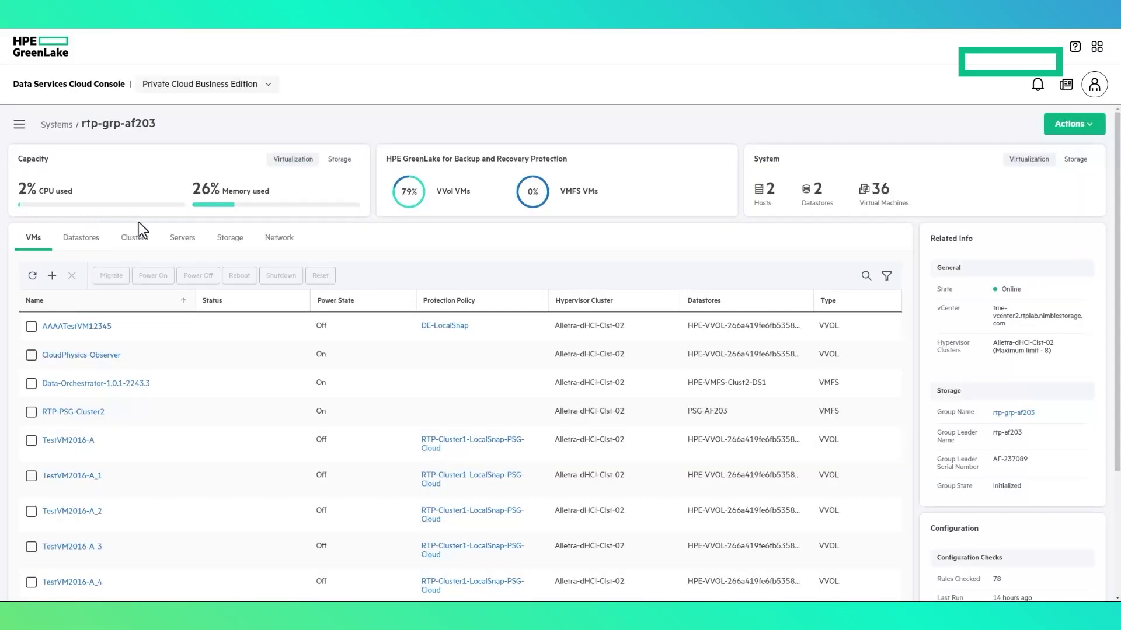
left_click(338, 160)
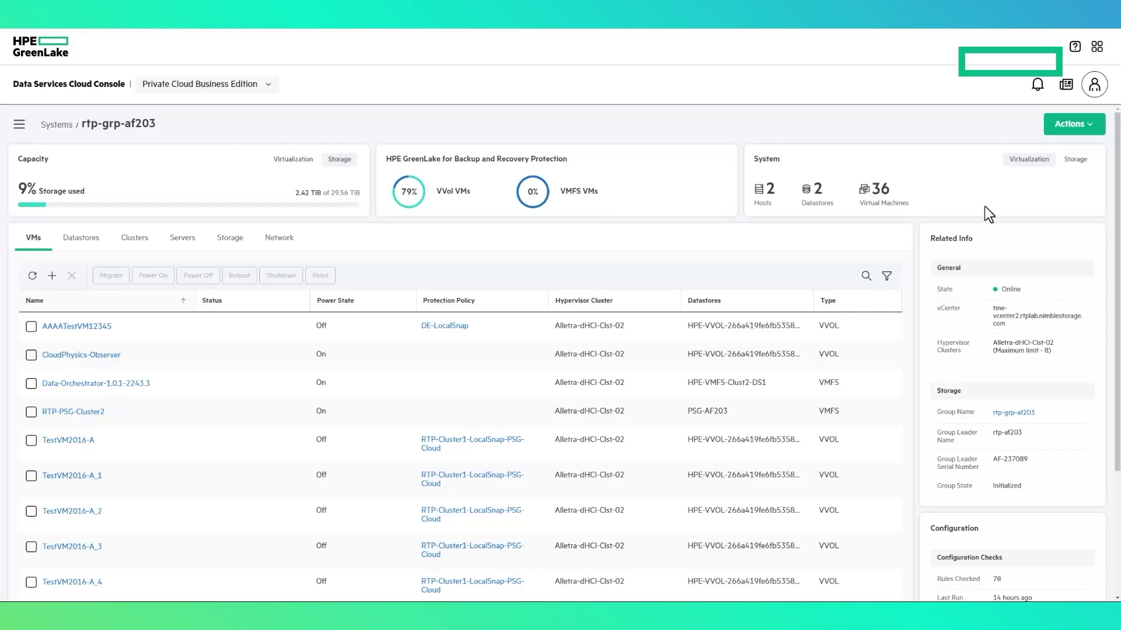
scroll(925, 284, "down", 1)
scroll(930, 305, "down", 1)
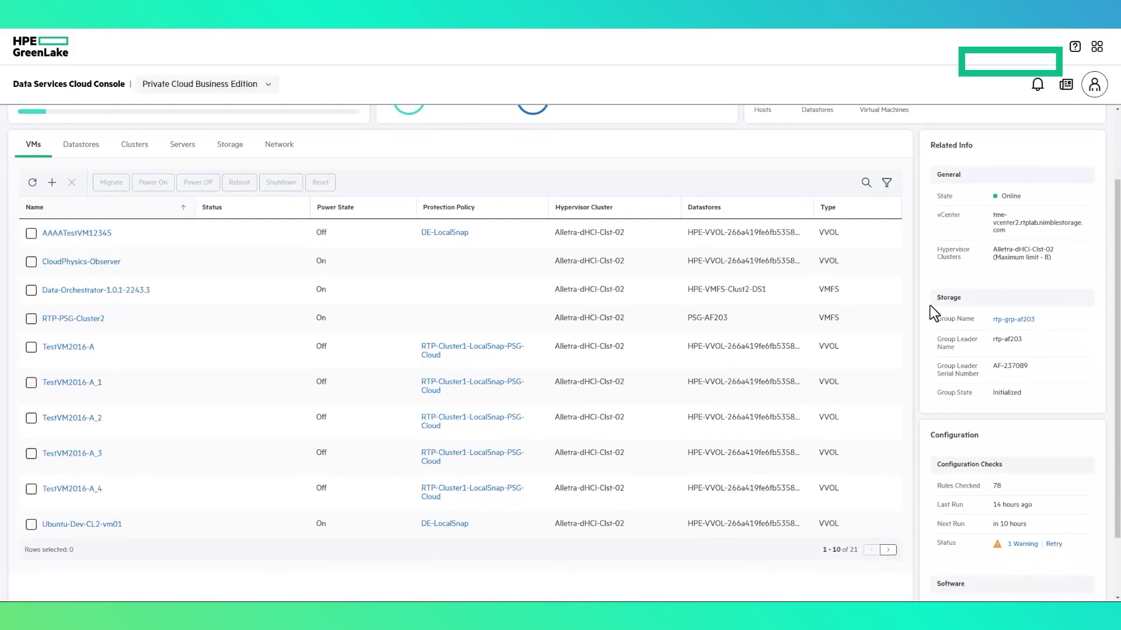
scroll(930, 307, "down", 1)
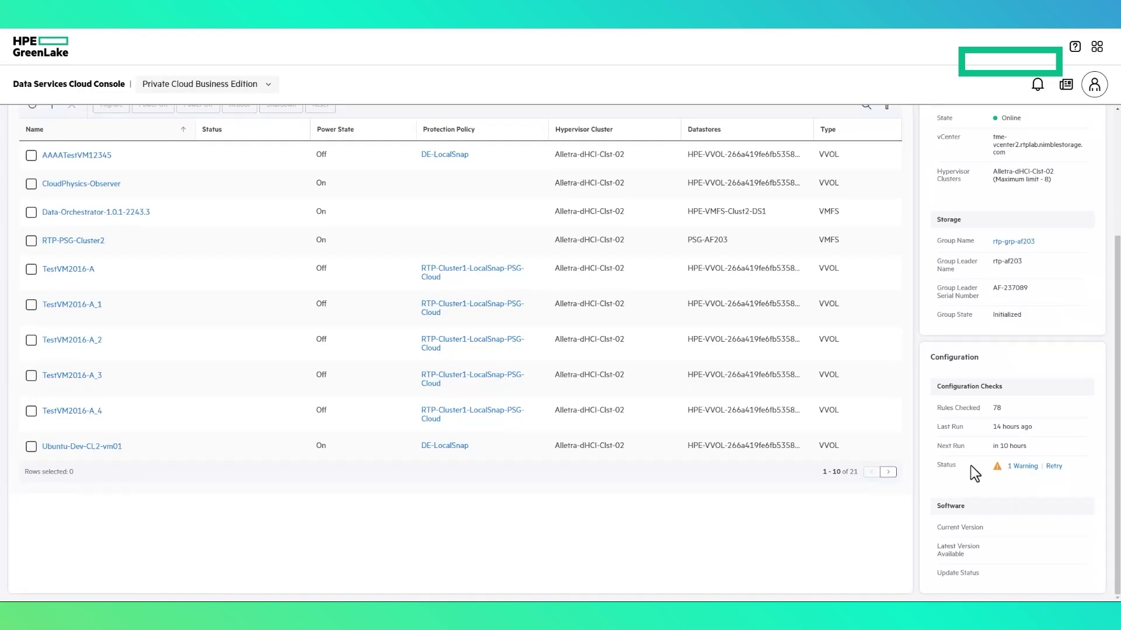
Step: Review the 1 warning in rtp-grp-af203's configuration check results
left_click(1023, 467)
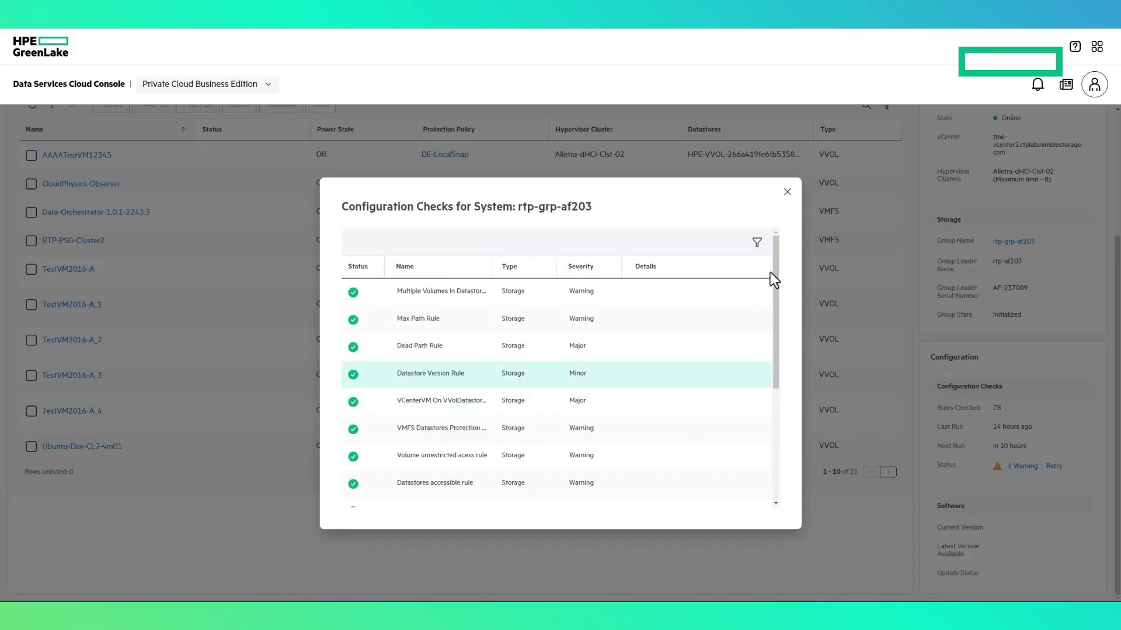
left_click(788, 194)
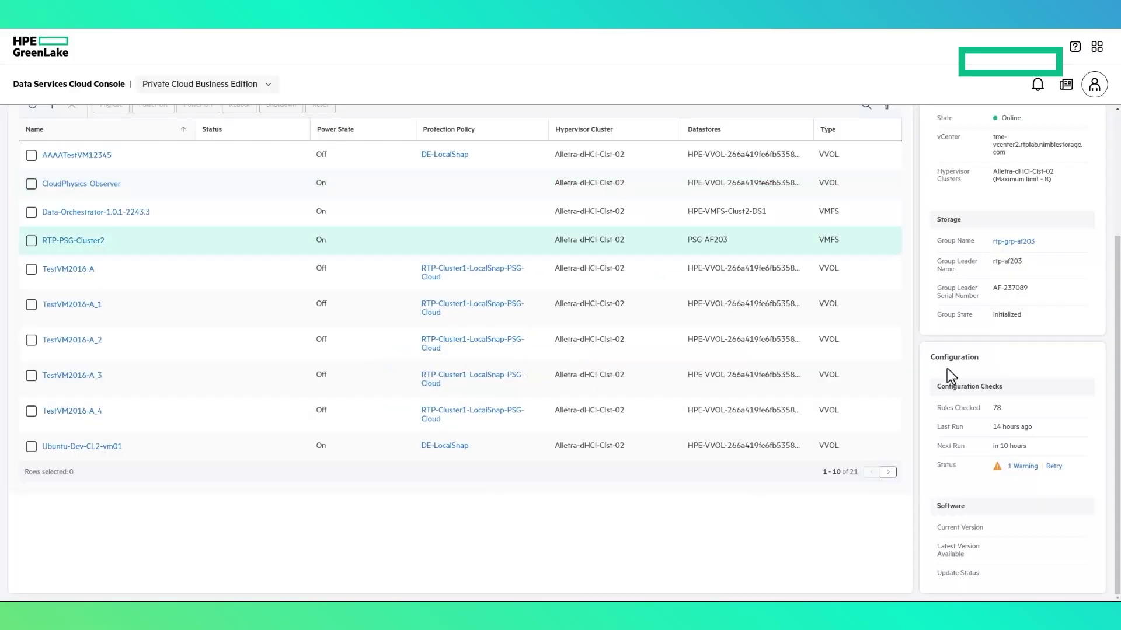
scroll(916, 546, "up", 3)
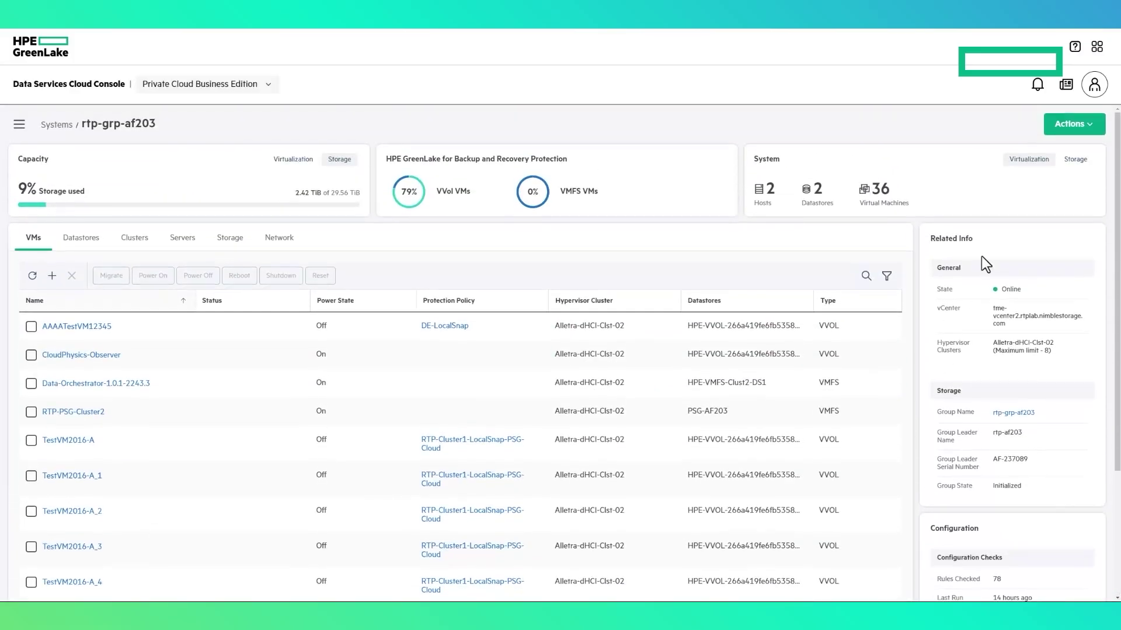
Step: Bring up the system actions list for rtp-afa171-grp
left_click(1093, 133)
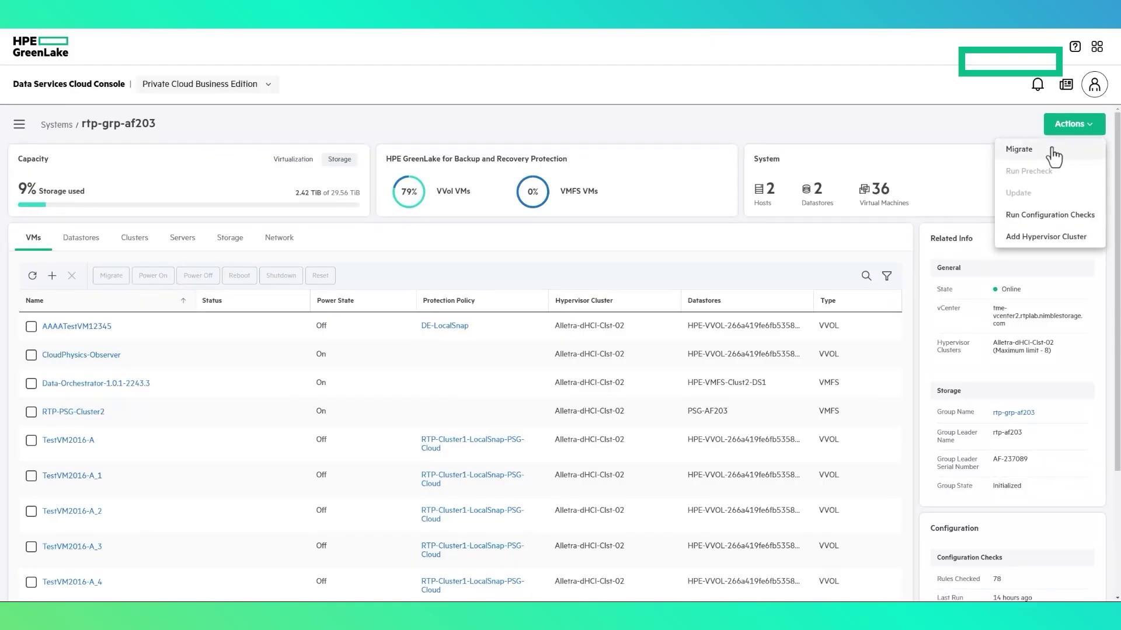
left_click(1029, 239)
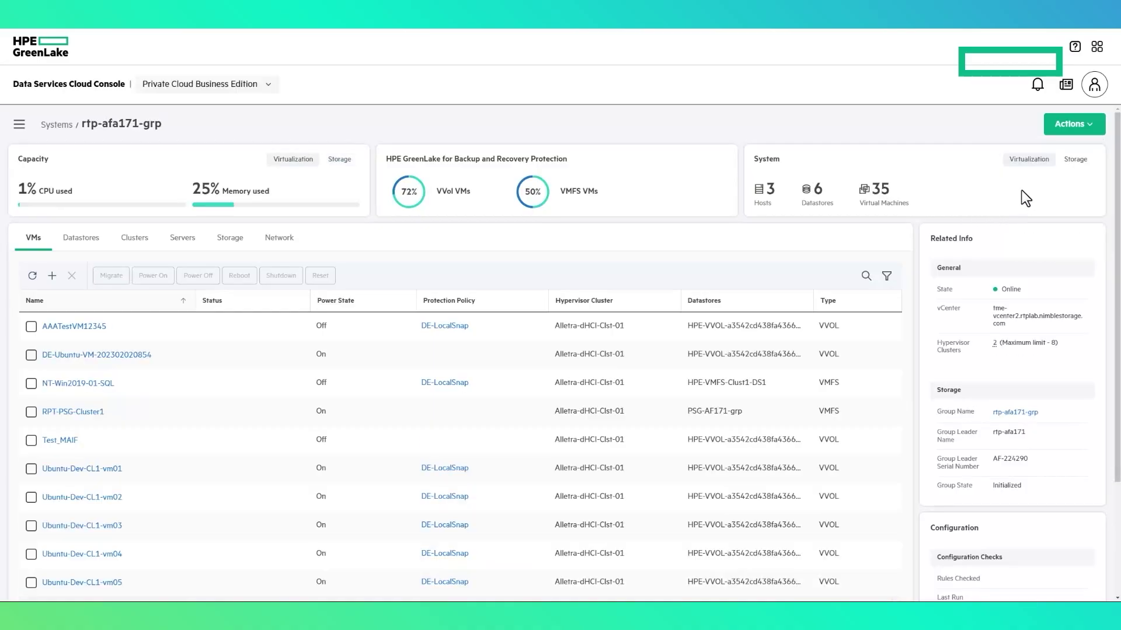
left_click(1073, 125)
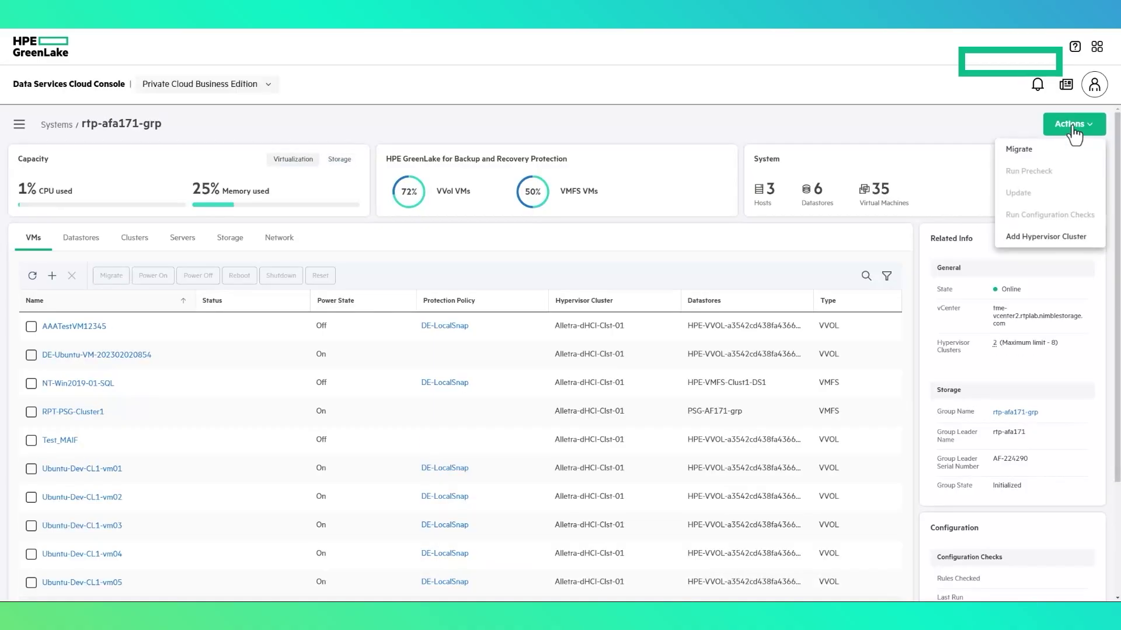
Step: Submit a new hypervisor cluster Cluster-01A in datacenter DC-New-01 with vSphere Distributed Switch enabled
left_click(1057, 237)
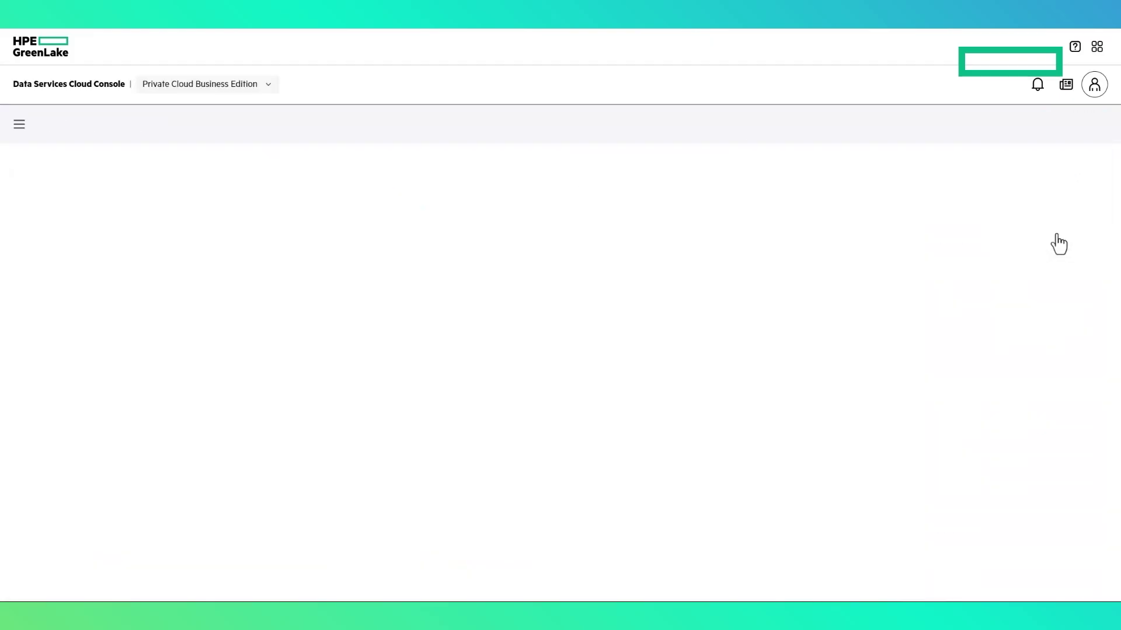
left_click(498, 274)
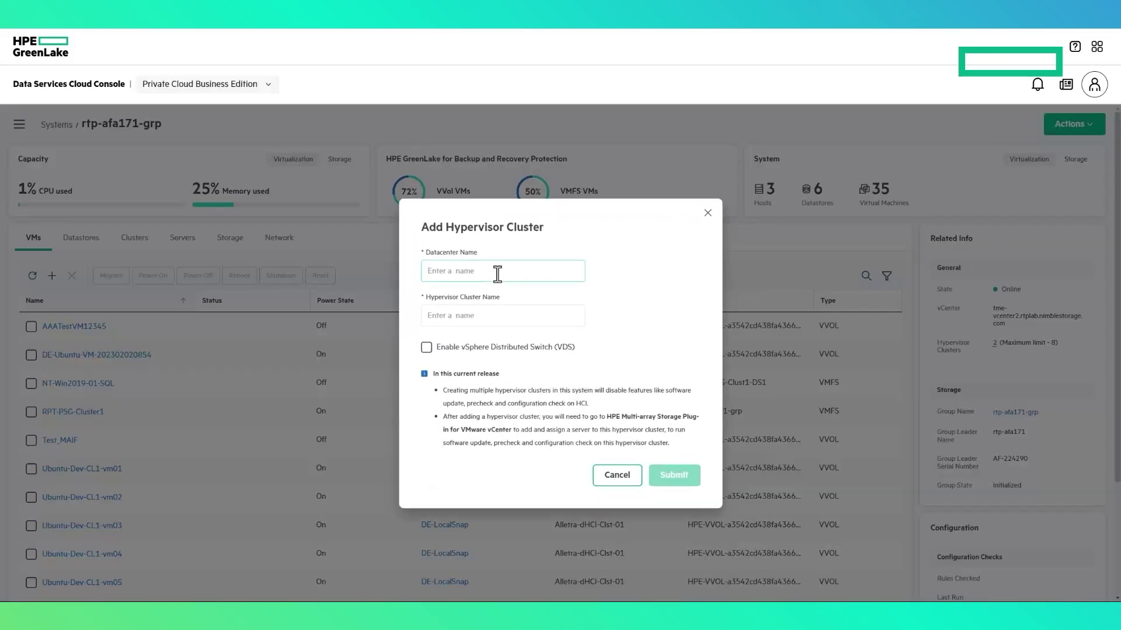
type("DC-New-01")
key("Tab")
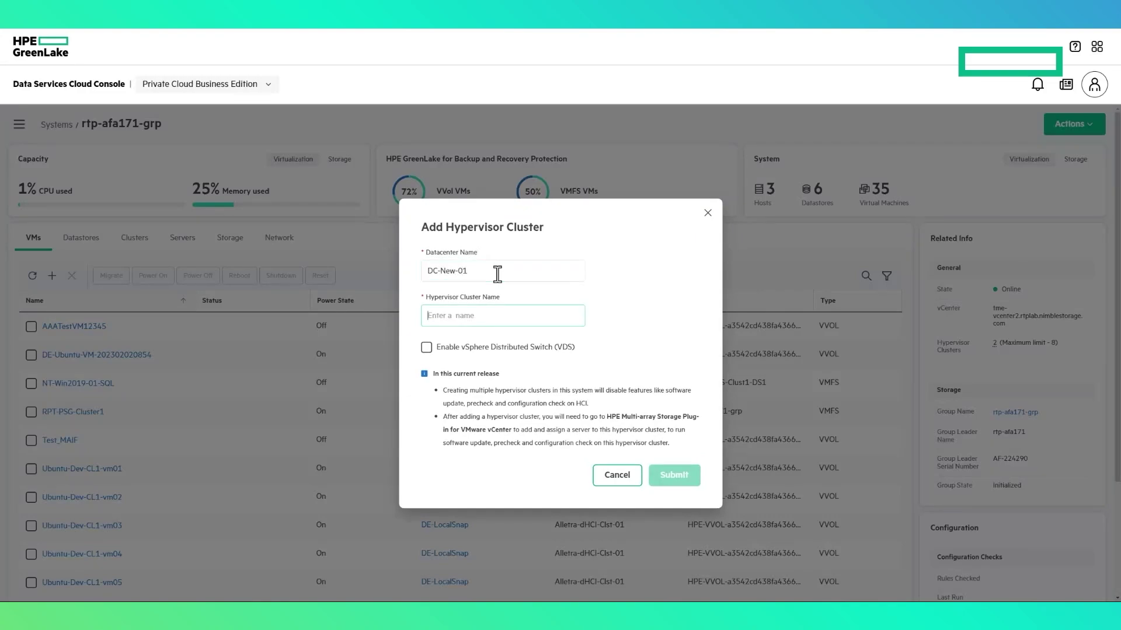
type("Cluster-01A")
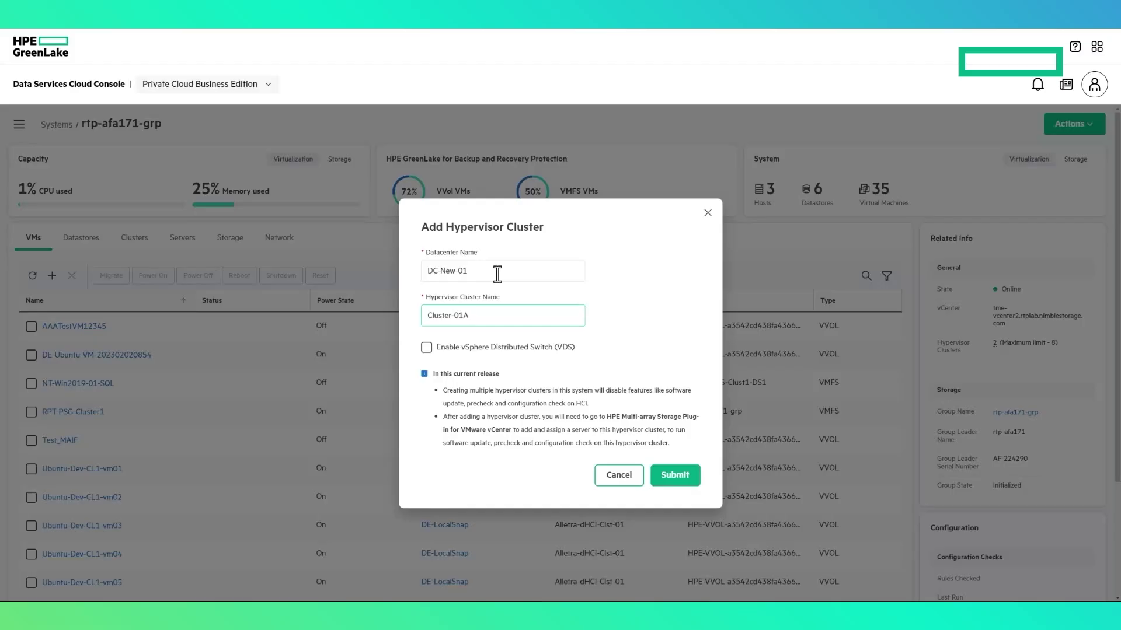
left_click(426, 348)
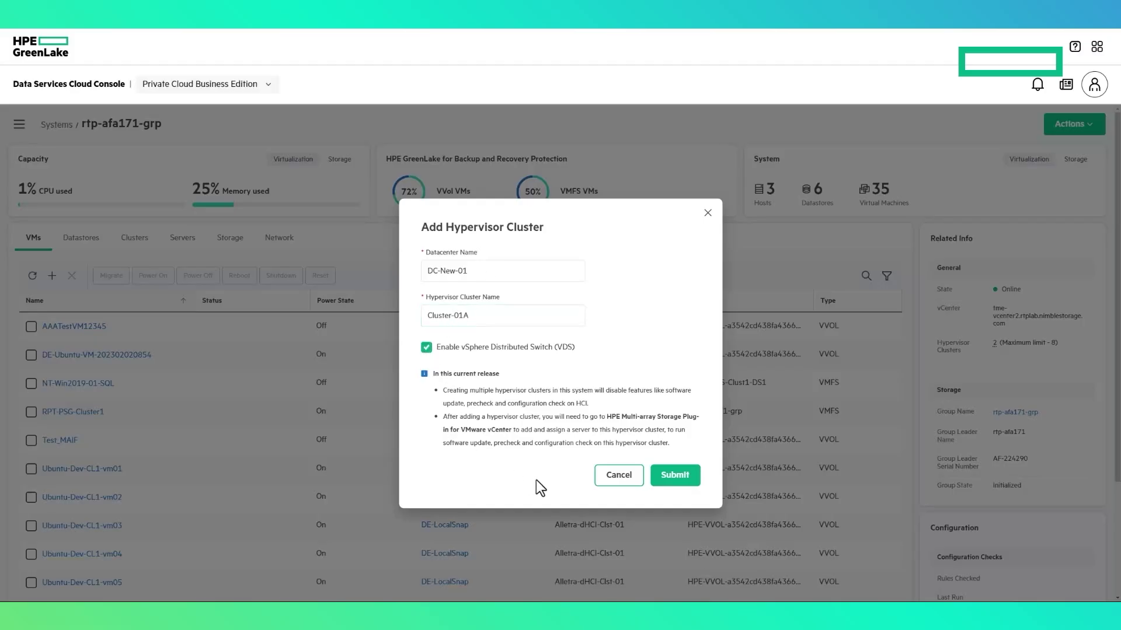
left_click(674, 475)
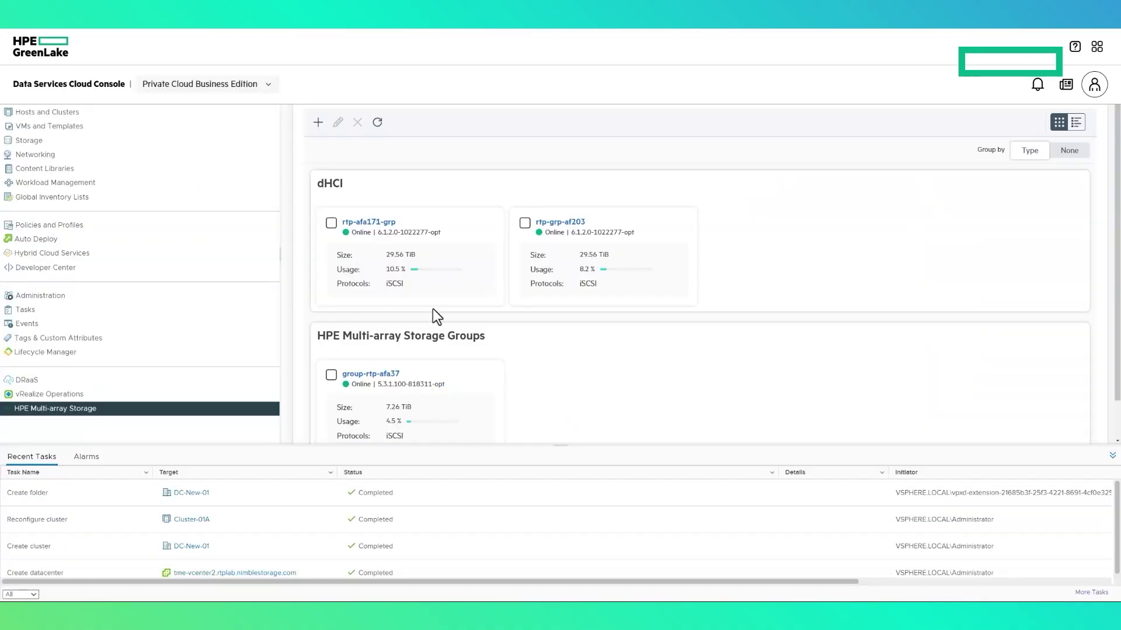
Step: Open the DC-New-01 - Cluster-01A dashboard and start adding servers from its server inventory
left_click(382, 223)
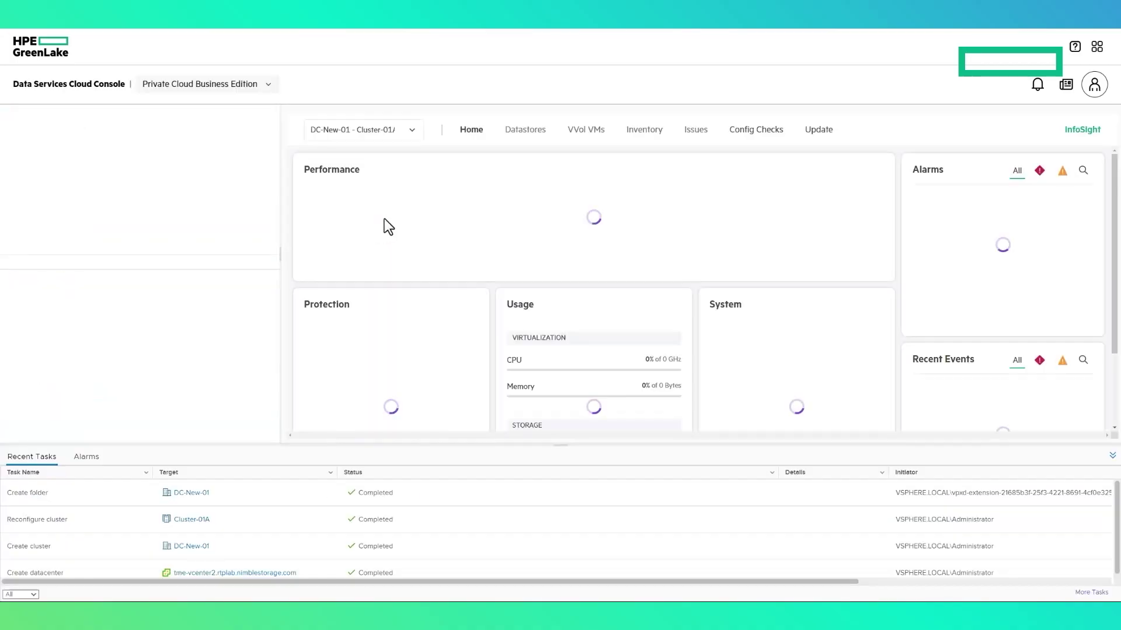
left_click(396, 133)
left_click(375, 184)
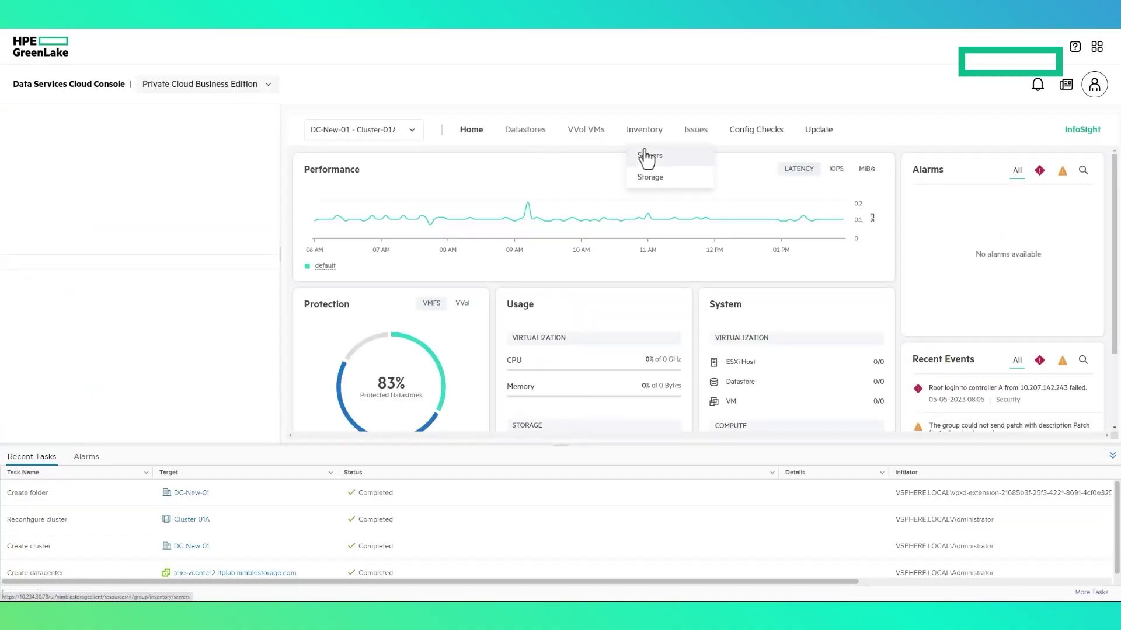
left_click(645, 154)
left_click(317, 205)
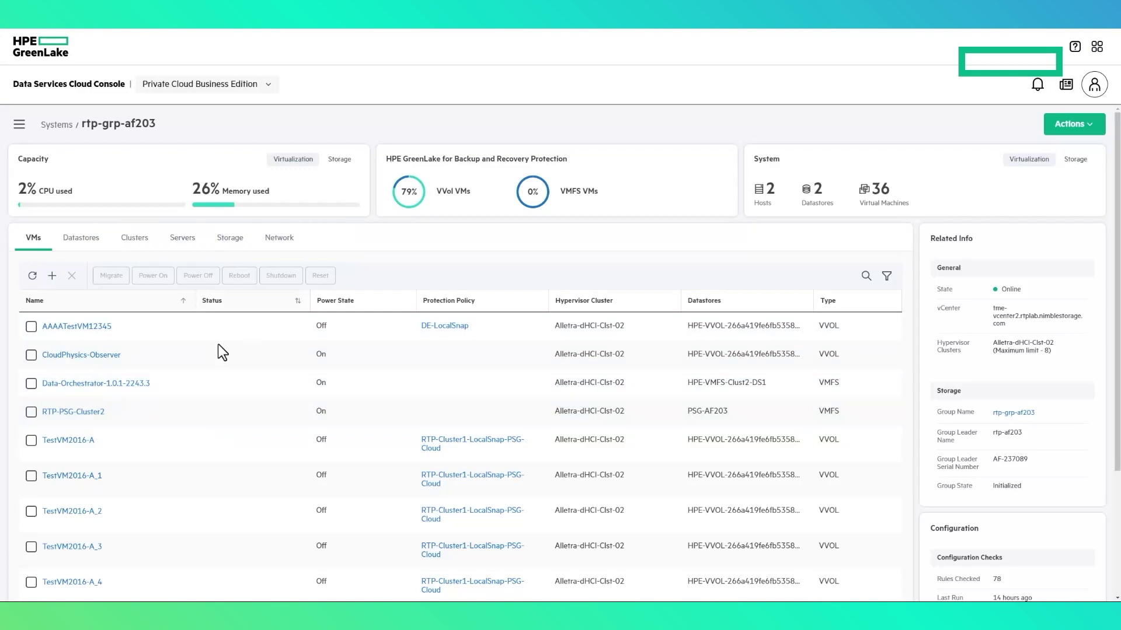
Step: Start a new datastore named VMFS123 with 100 GiB capacity
left_click(81, 239)
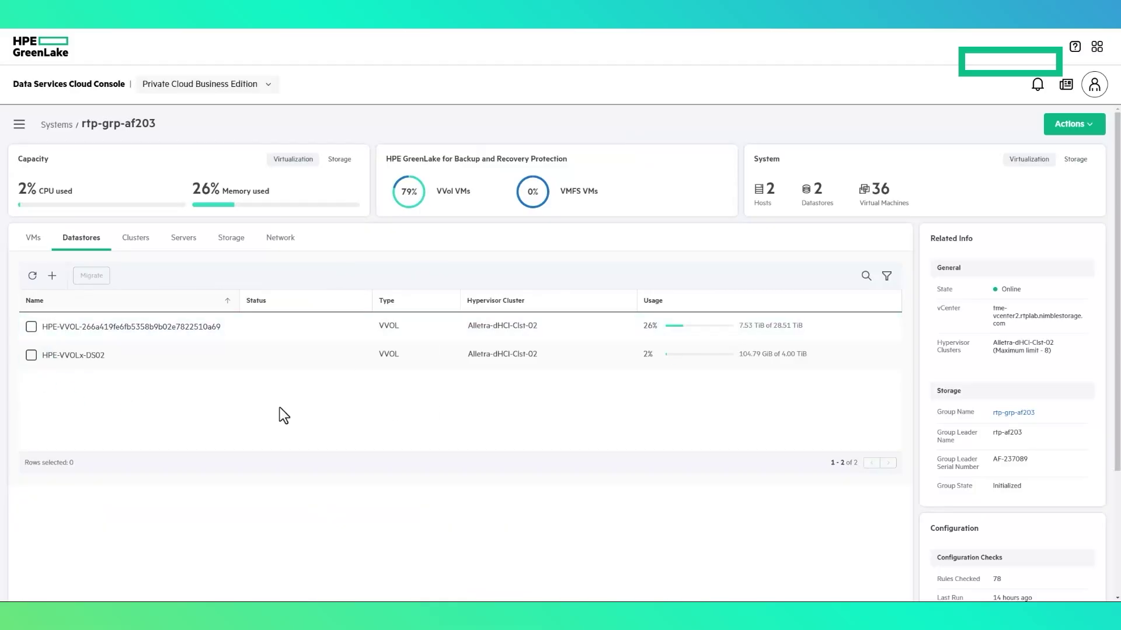
left_click(52, 275)
left_click(450, 321)
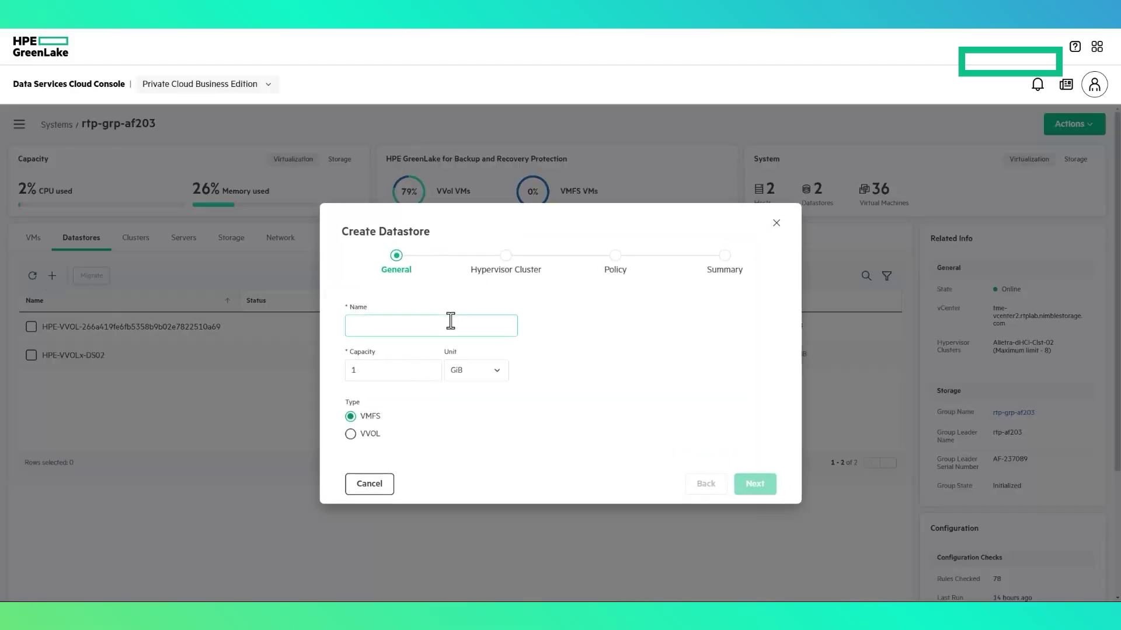
type("VMFS123")
left_click(342, 363)
type("00")
Step: Target cluster Alletra-dHCI-Clst-02 with the AllFlash-Dedup-Encrypted policy and create the datastore
left_click(756, 484)
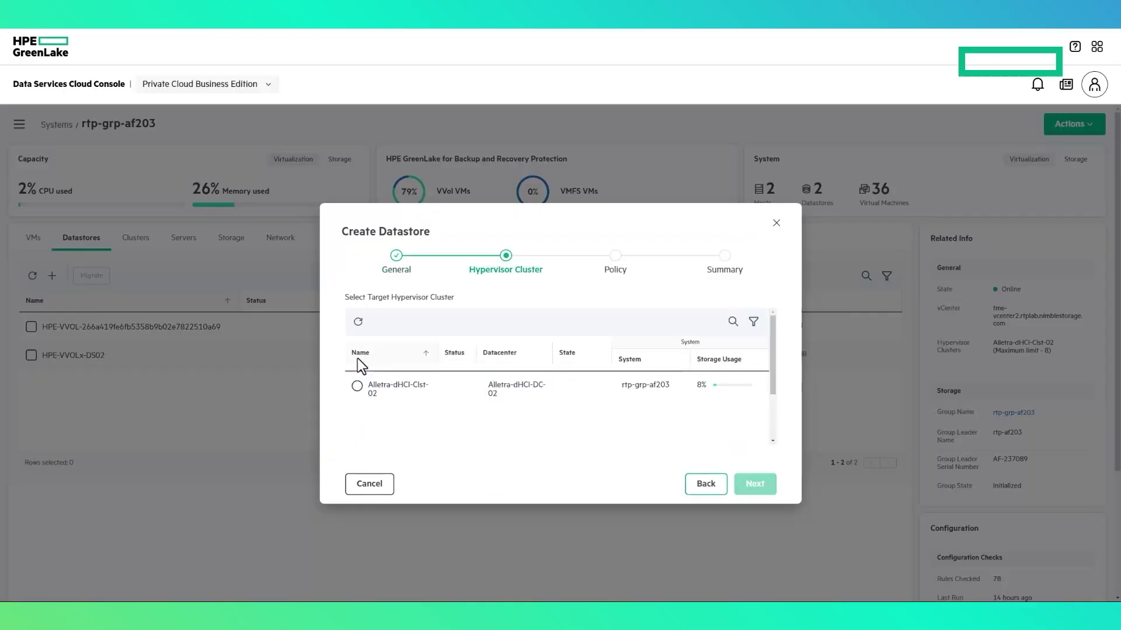
left_click(357, 386)
left_click(753, 484)
left_click(695, 404)
left_click(756, 484)
left_click(756, 482)
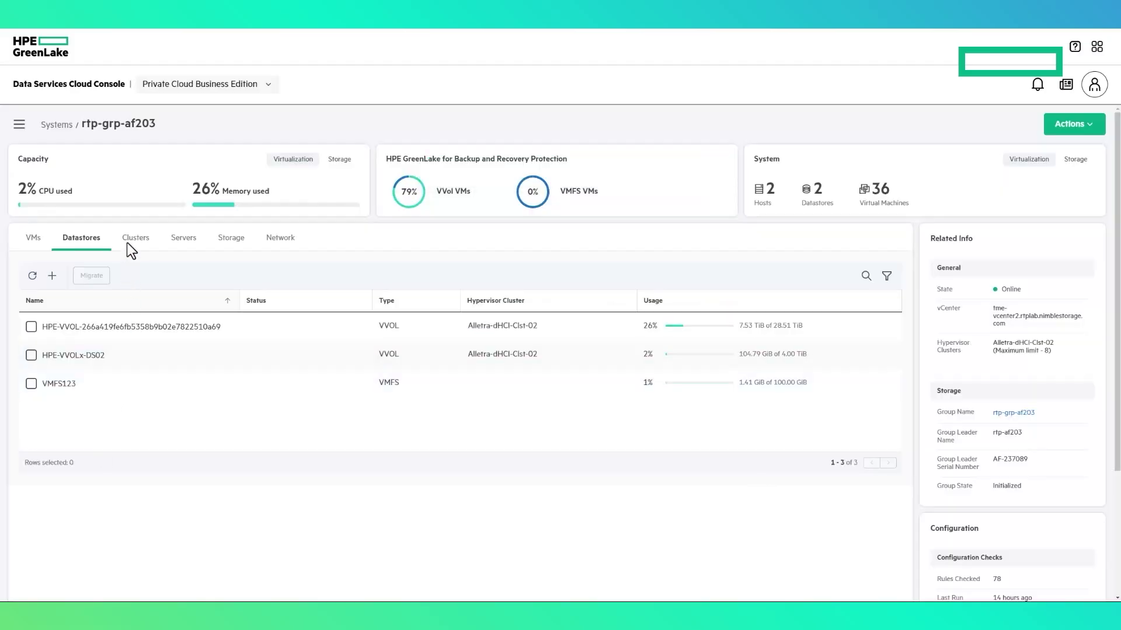
left_click(129, 245)
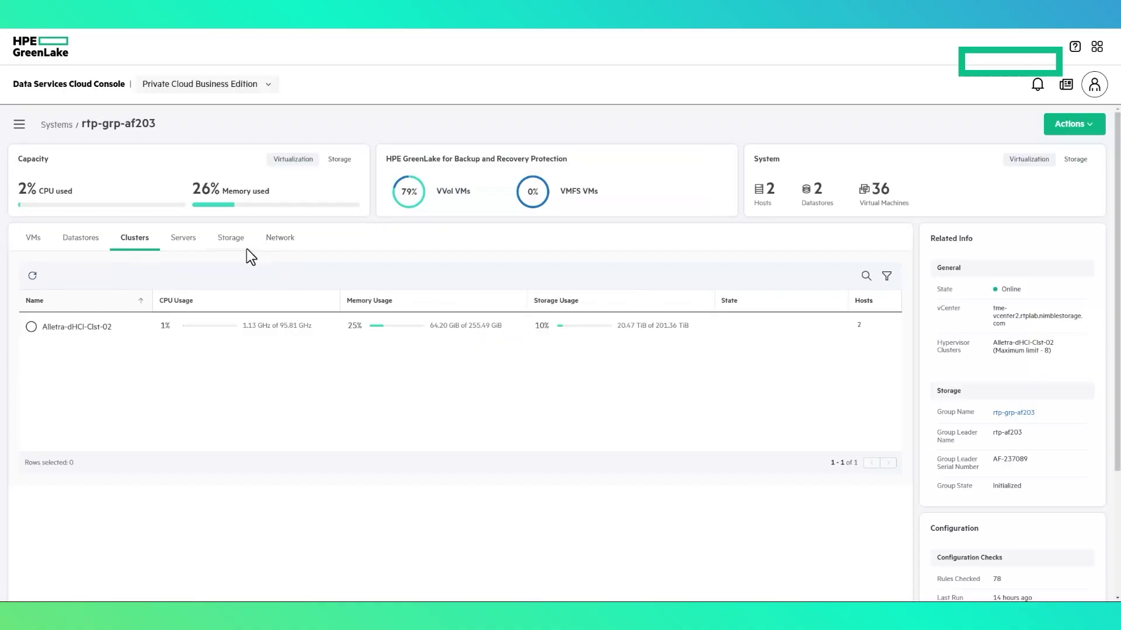
Step: Browse rtp-grp-af203's storage pools (8% used, 29.56 TiB usable), arrays and replication partner rtp-afa171-grp
left_click(192, 240)
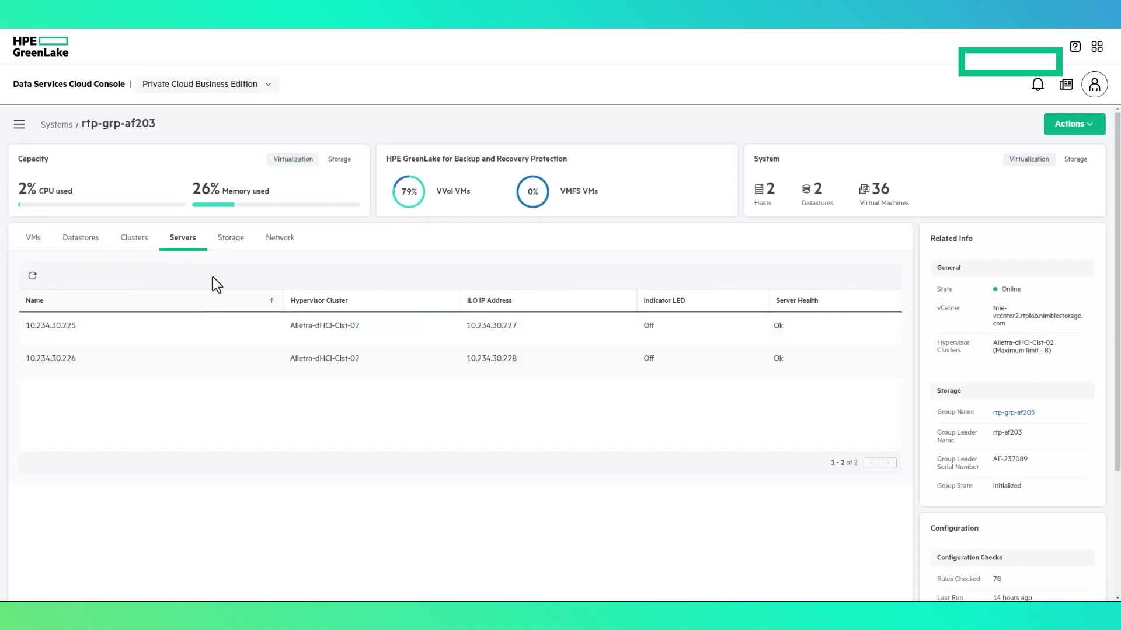
left_click(232, 250)
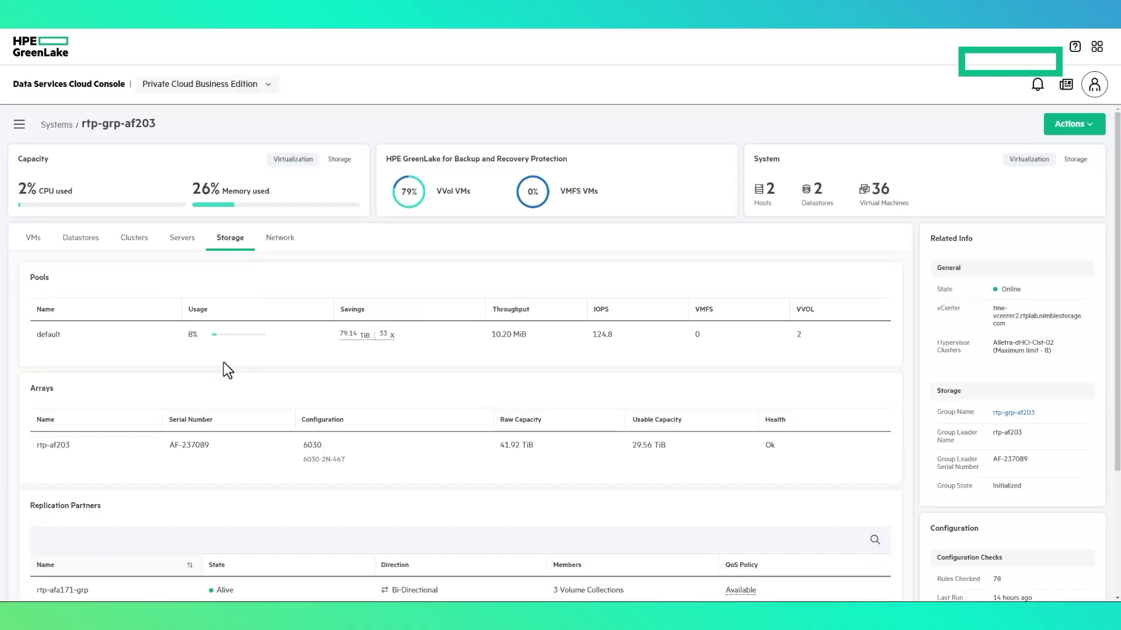
mouse_move(382, 344)
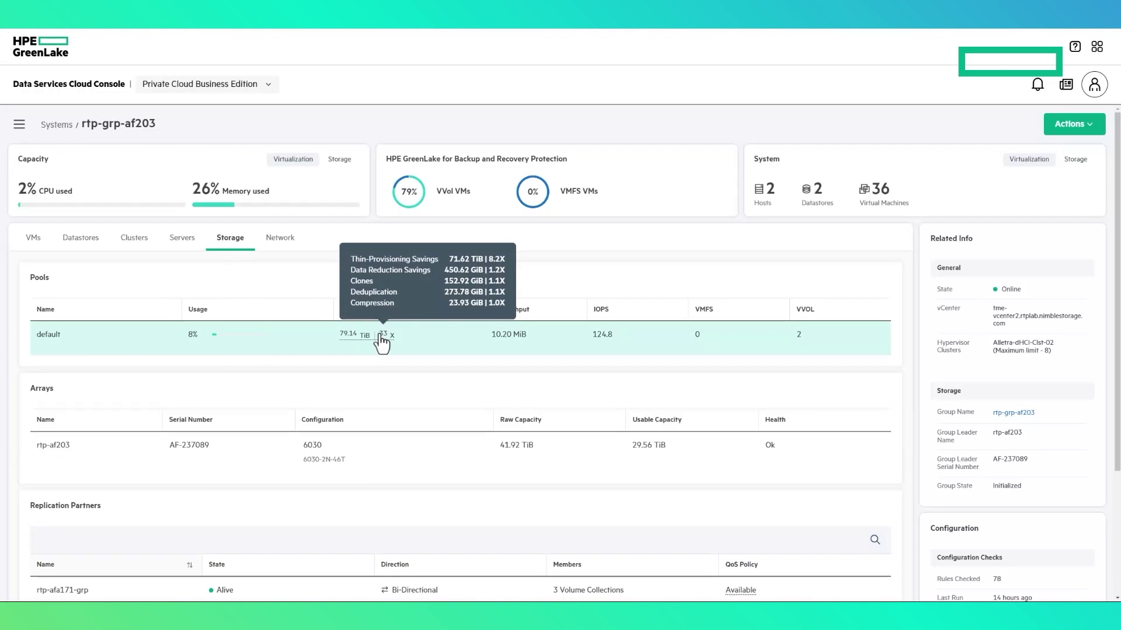
scroll(233, 508, "down", 1)
scroll(204, 525, "down", 2)
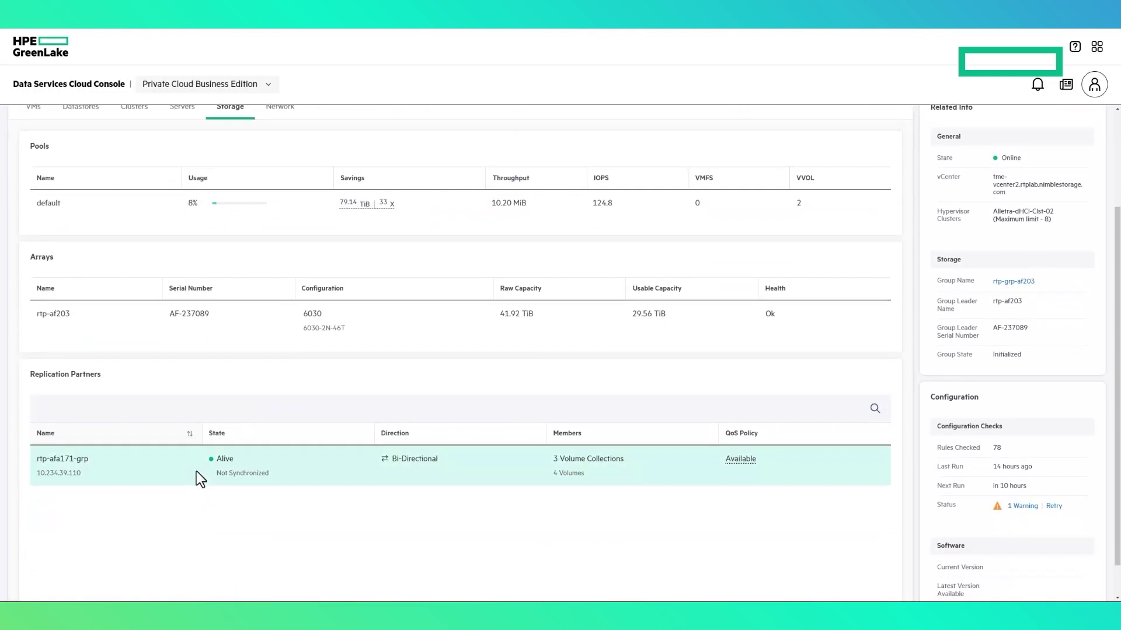
scroll(196, 471, "up", 3)
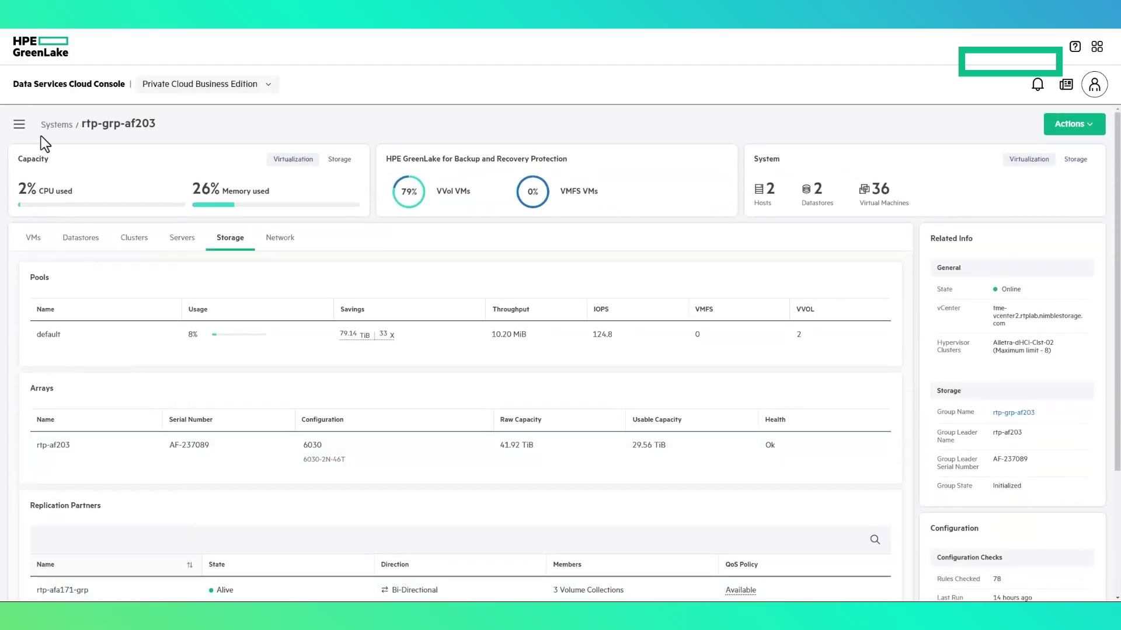
Step: Open the 55-VM Virtual Machines list and cycle through its Performance, Utilization and Summary columns
left_click(19, 124)
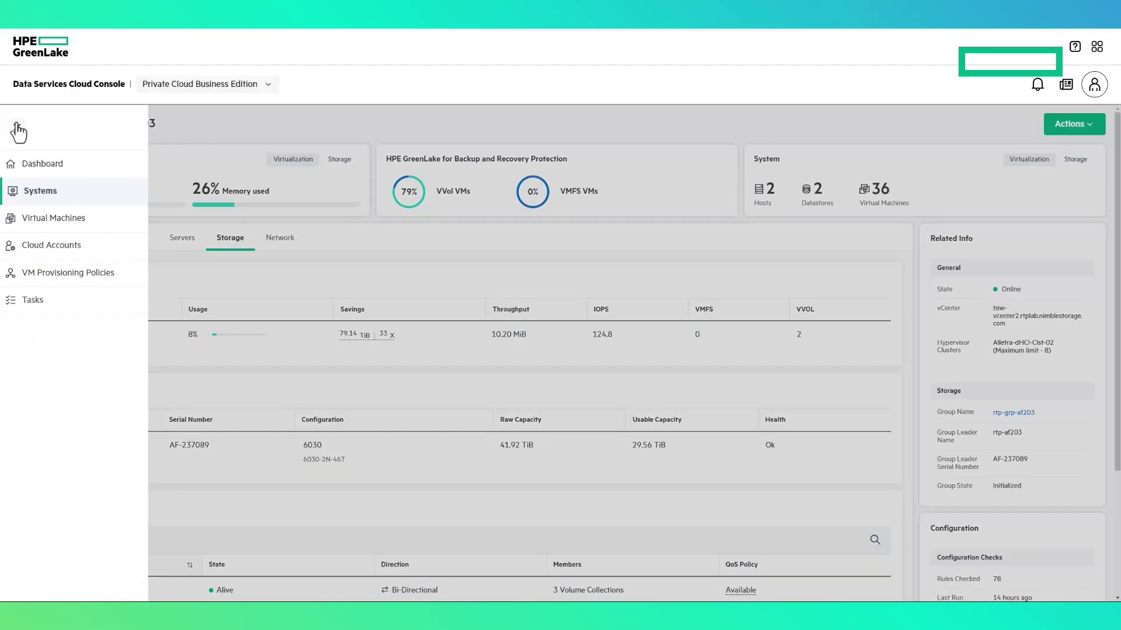
left_click(52, 219)
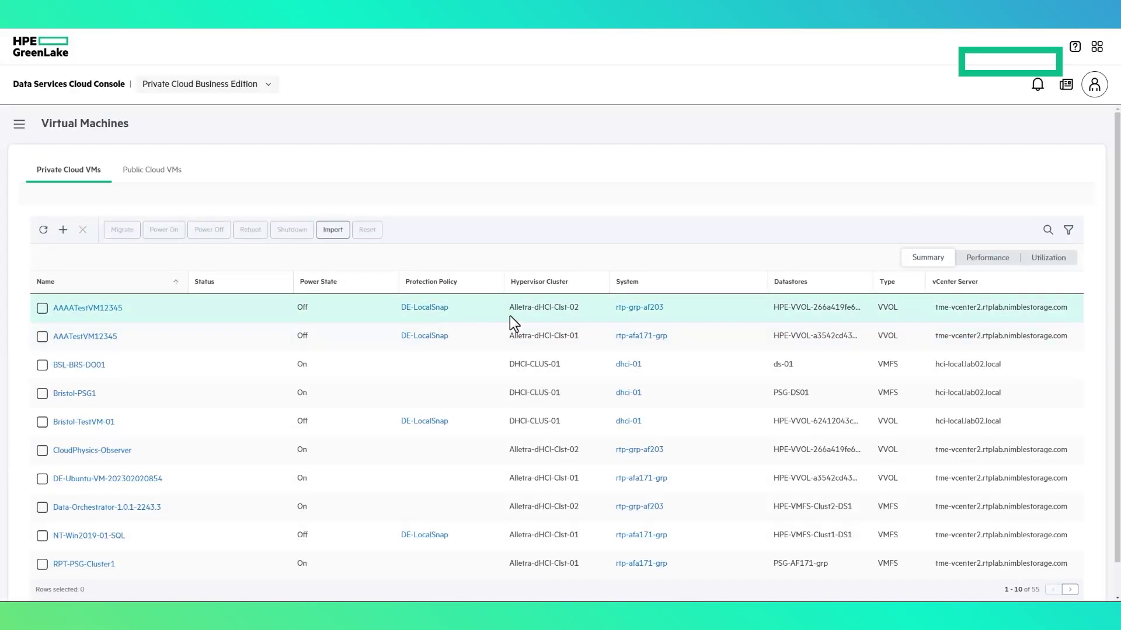
left_click(964, 261)
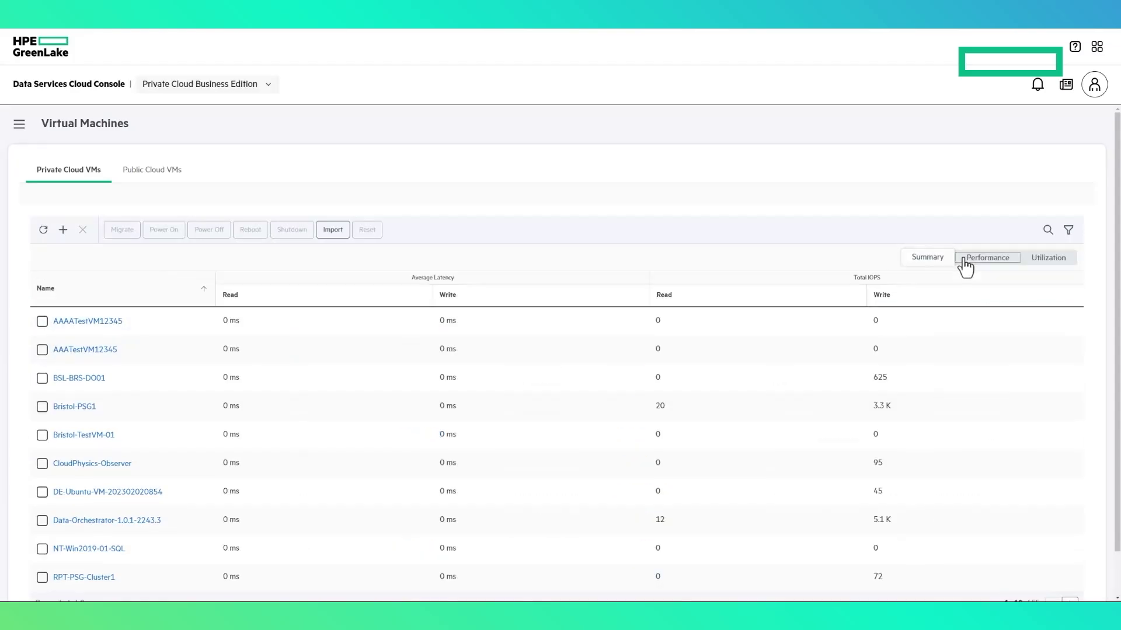
left_click(1052, 262)
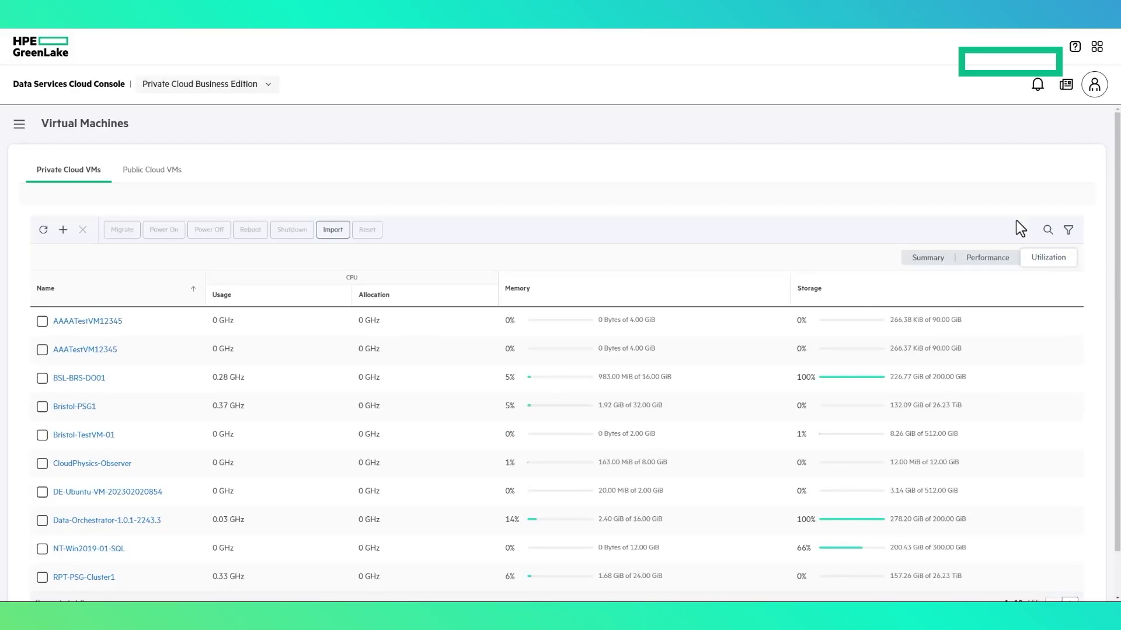
left_click(927, 259)
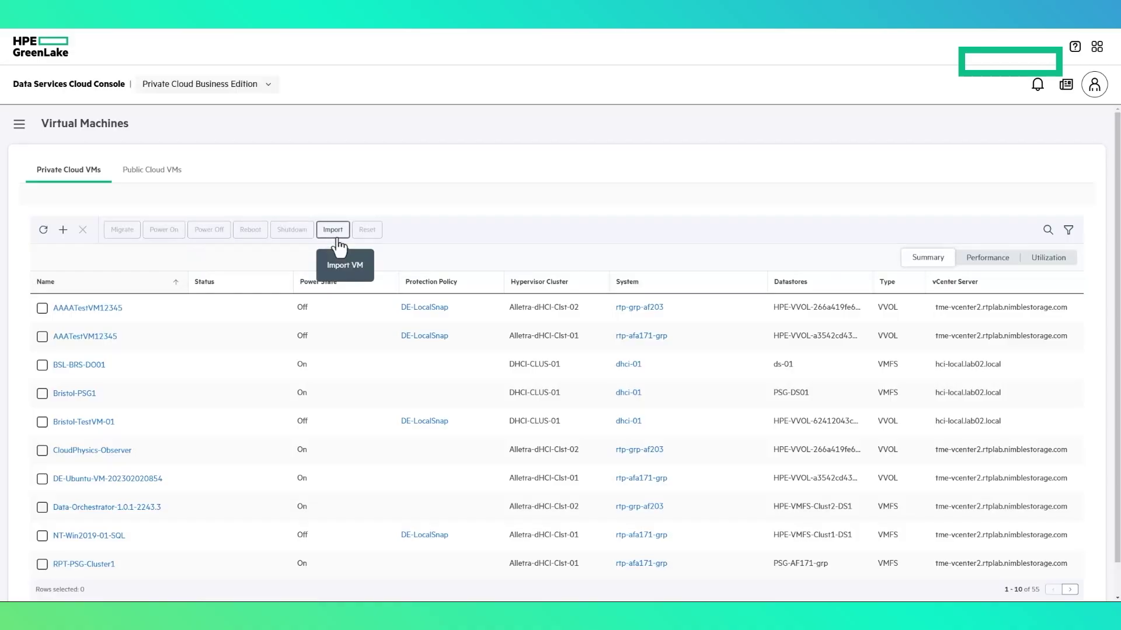
Step: Start a new VM request for 6 VMs named ATestVM
left_click(63, 230)
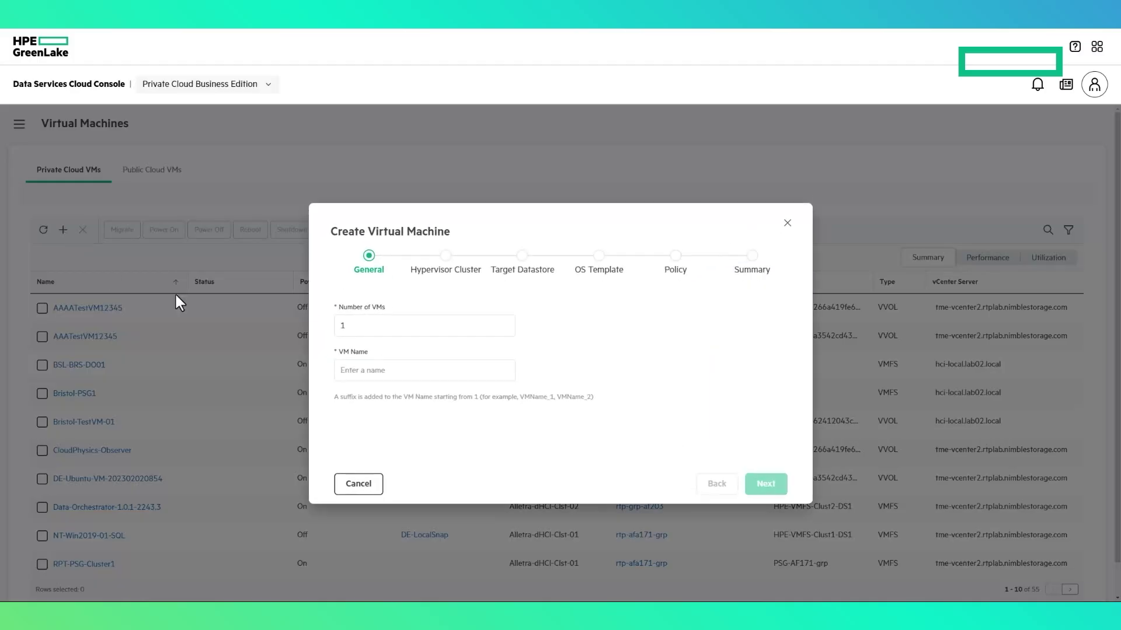
left_click(380, 330)
key("BackSpace")
type("6")
left_click(390, 368)
type("ATestVM1425")
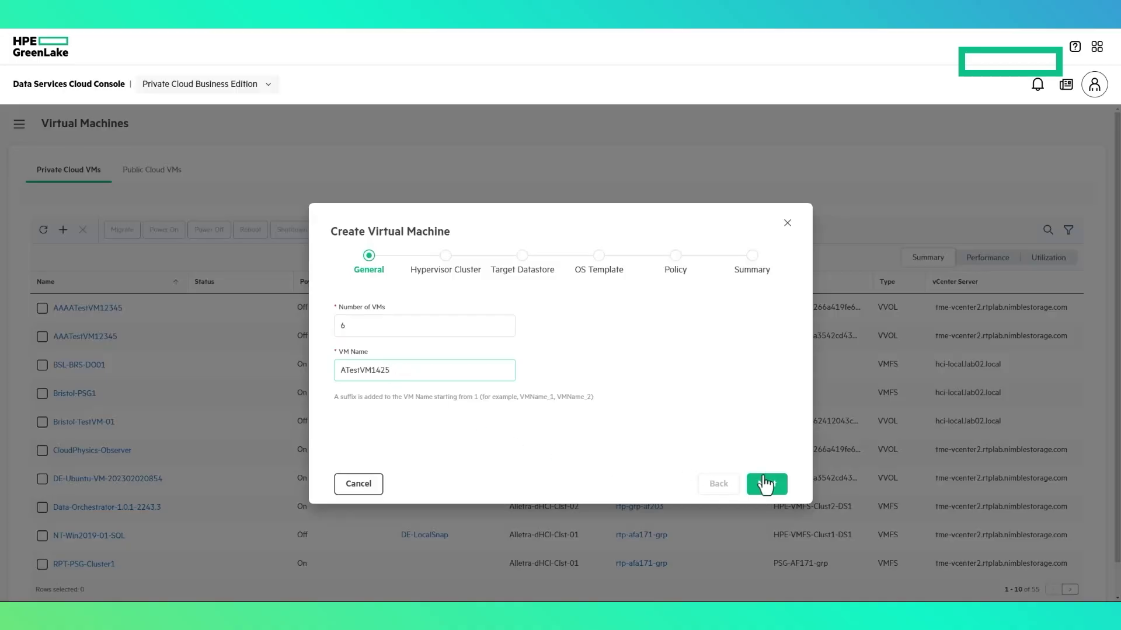
left_click(765, 485)
Step: Choose cluster Alletra-dHCI-Clst-02, datastore HPE-VVOLx-DS02, WIN2016-OVF template and AllFlash dedup encrypted policy, then submit
left_click(346, 414)
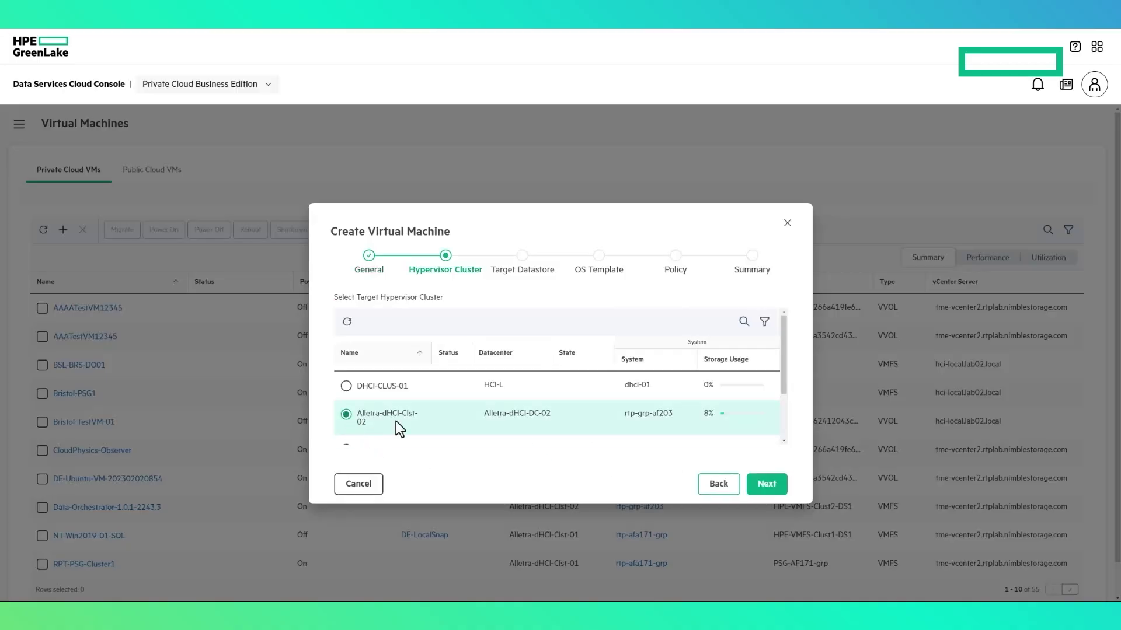
left_click(780, 486)
left_click(572, 396)
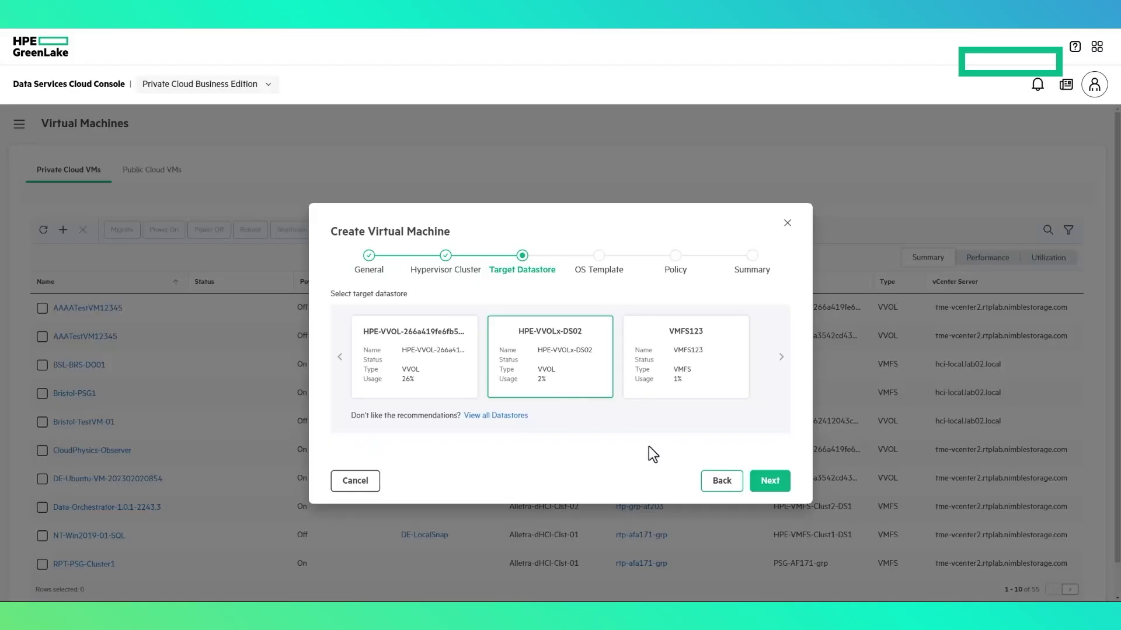
left_click(765, 483)
left_click(722, 405)
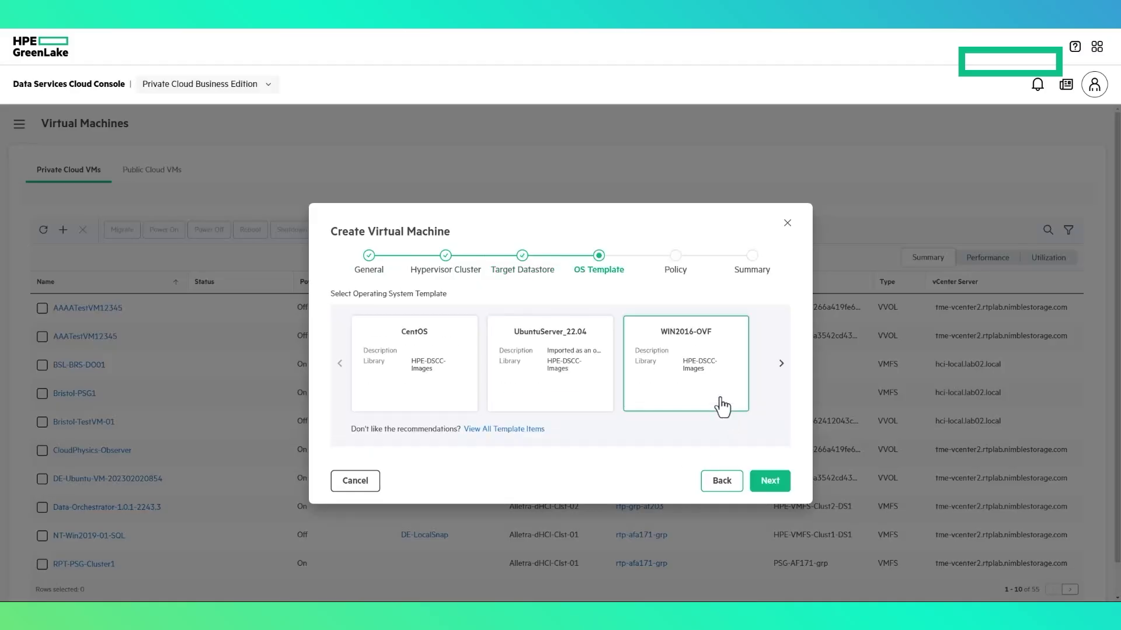
left_click(770, 482)
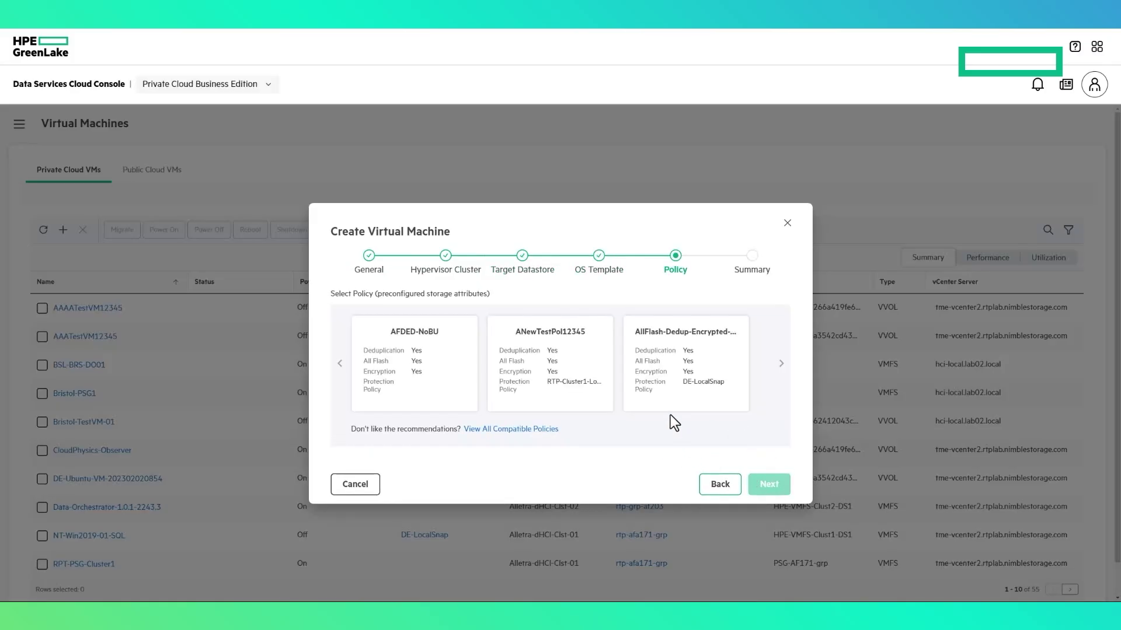
left_click(670, 408)
left_click(772, 488)
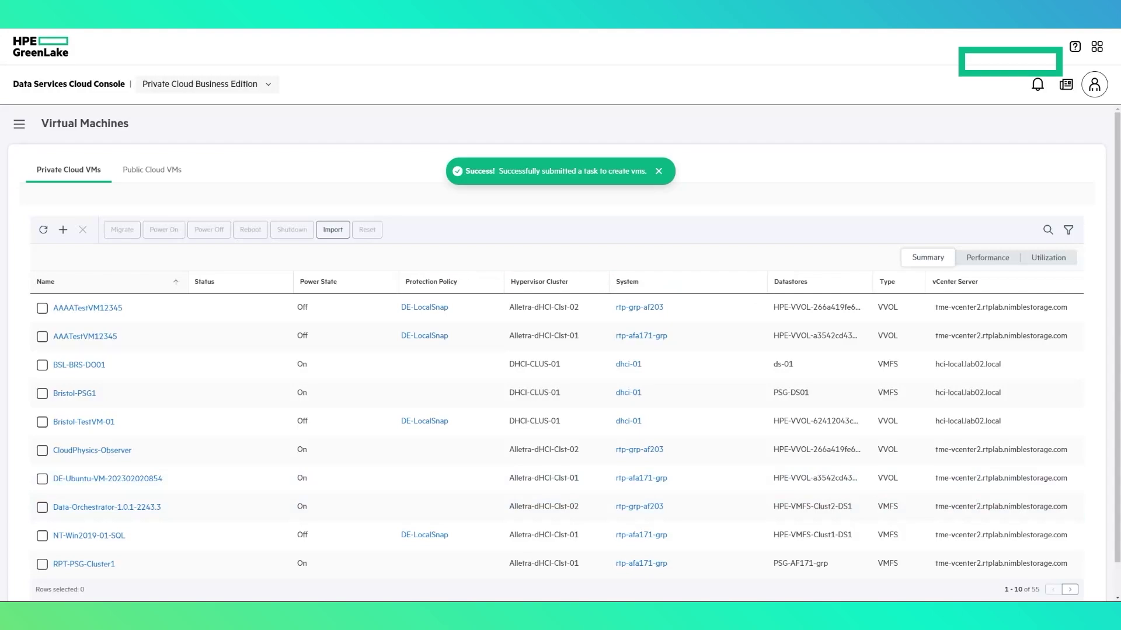
Step: Import vESXi-A-01 into Alletra-dHCI-Clst-02 on VMFS123, then view the Public Cloud VMs list
left_click(332, 232)
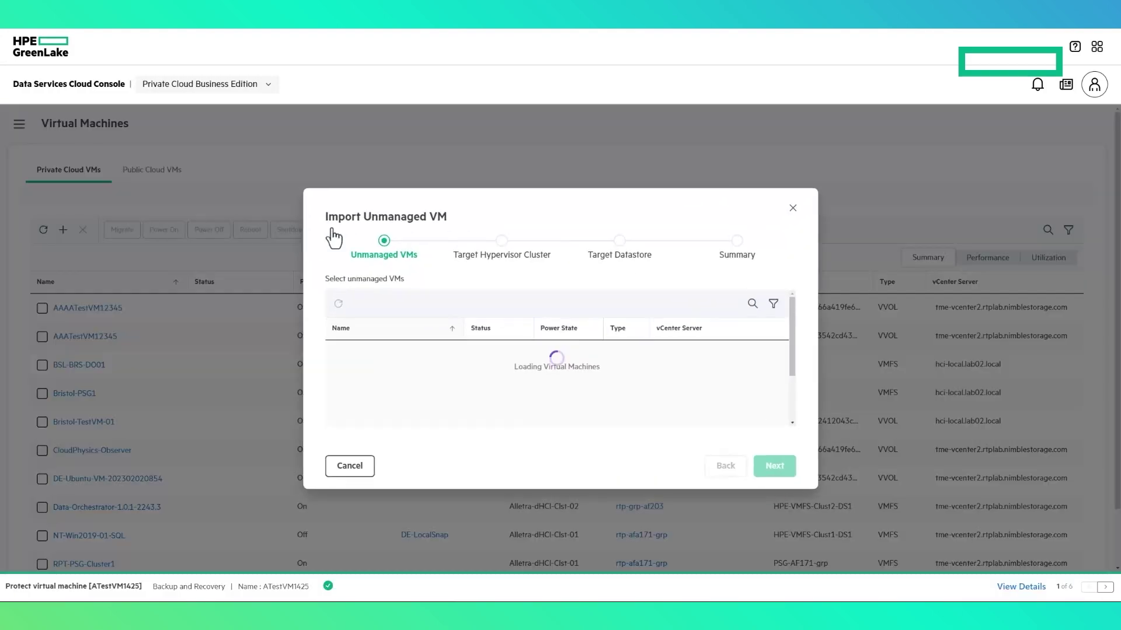
left_click(336, 355)
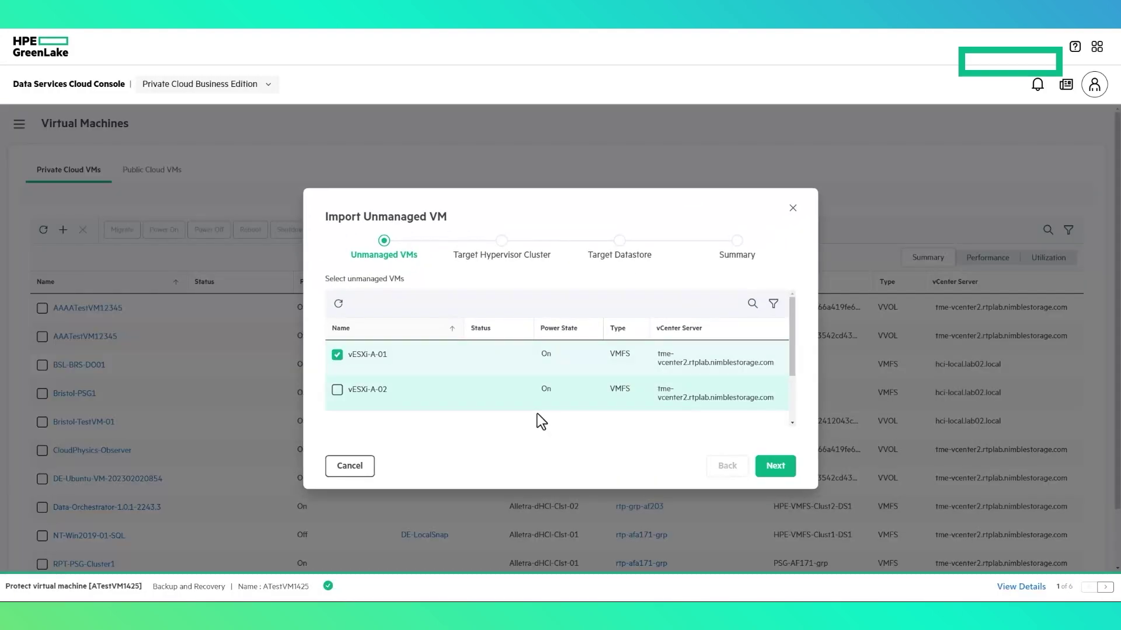
left_click(775, 466)
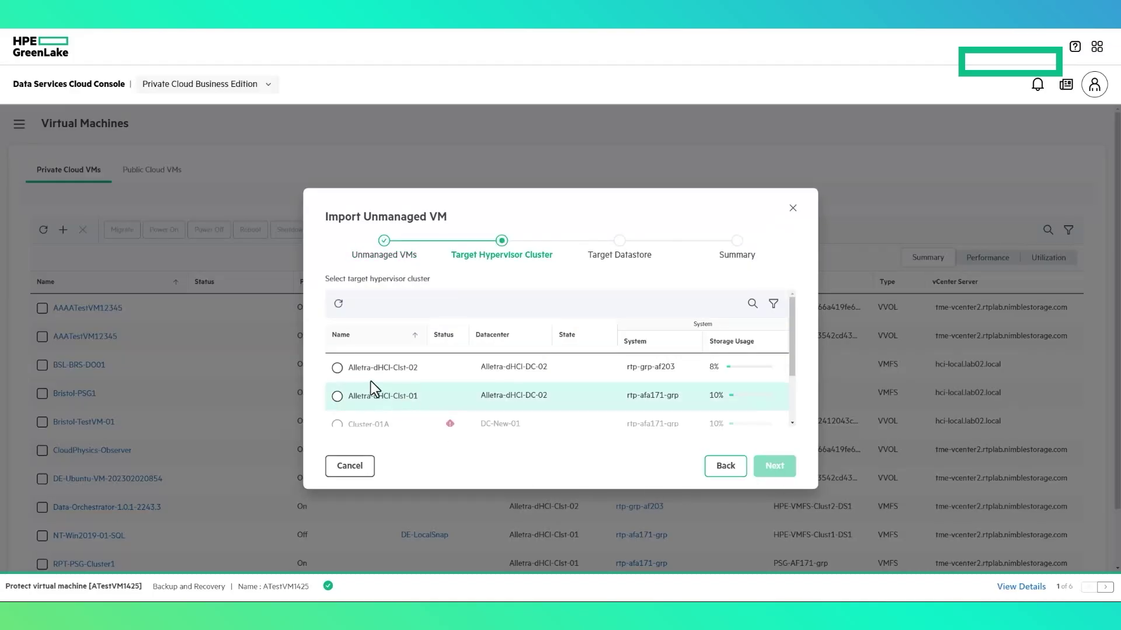
left_click(337, 369)
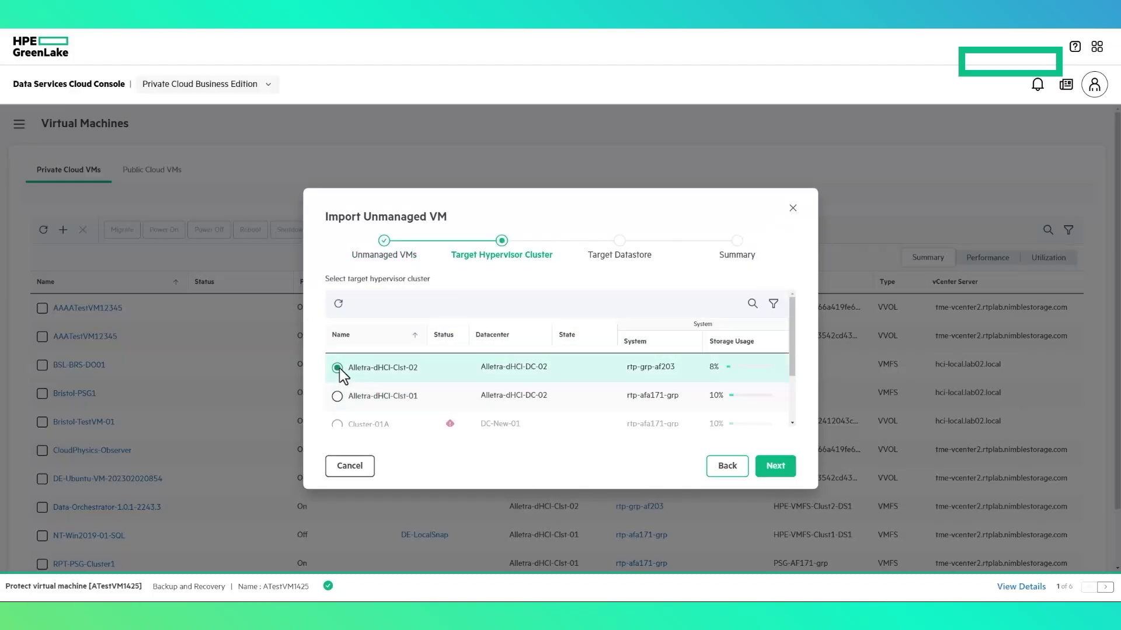
left_click(788, 465)
left_click(432, 367)
left_click(780, 471)
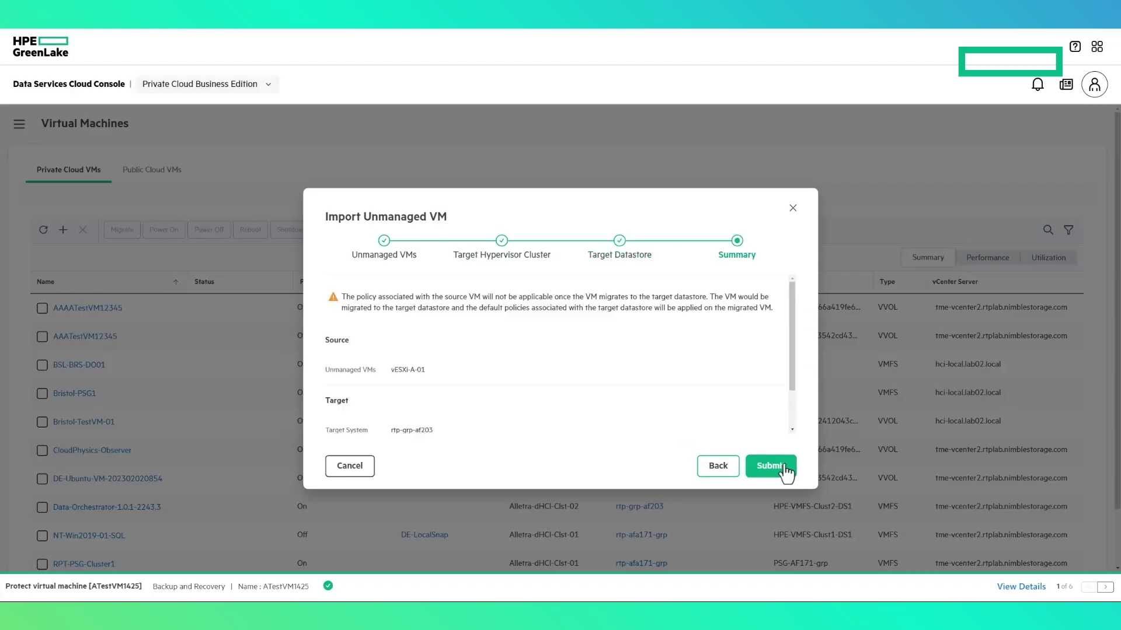
left_click(782, 467)
left_click(159, 174)
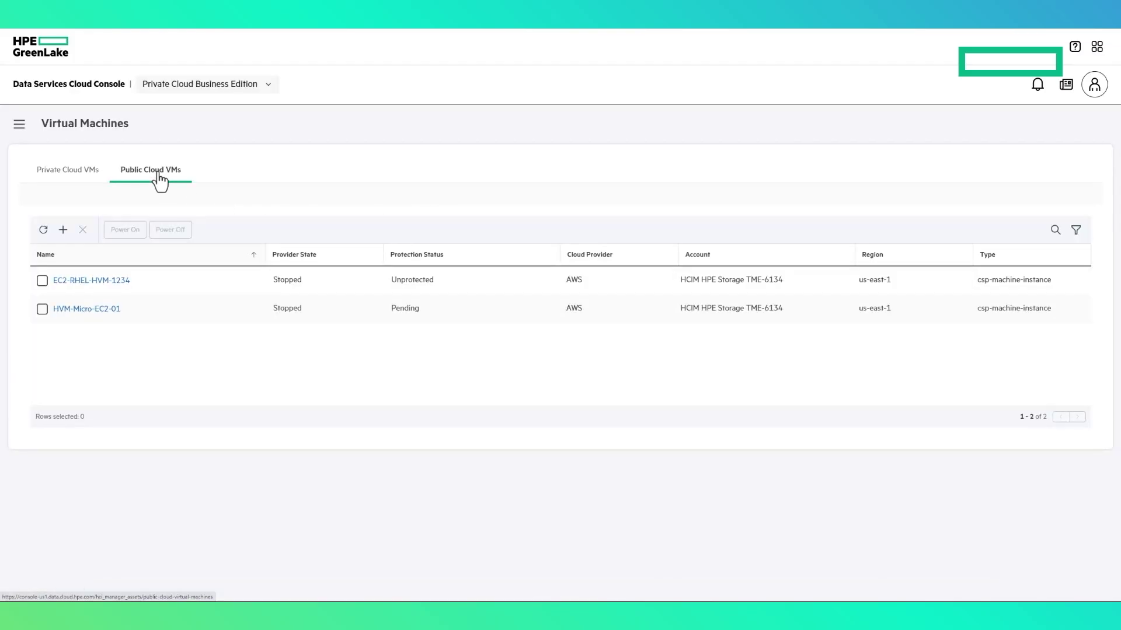
Step: Name the new AWS VM EC2-Instance, choose the linked AWS account and region us-east-2 (Ohio)
left_click(63, 230)
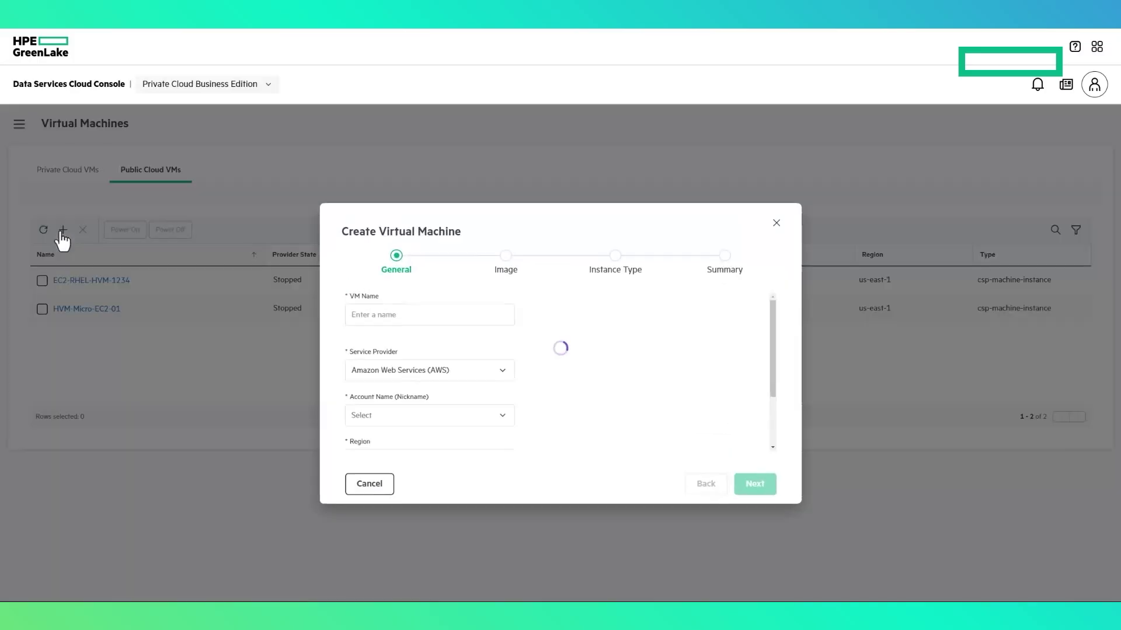
left_click(367, 314)
type("EC2-InstanceA1")
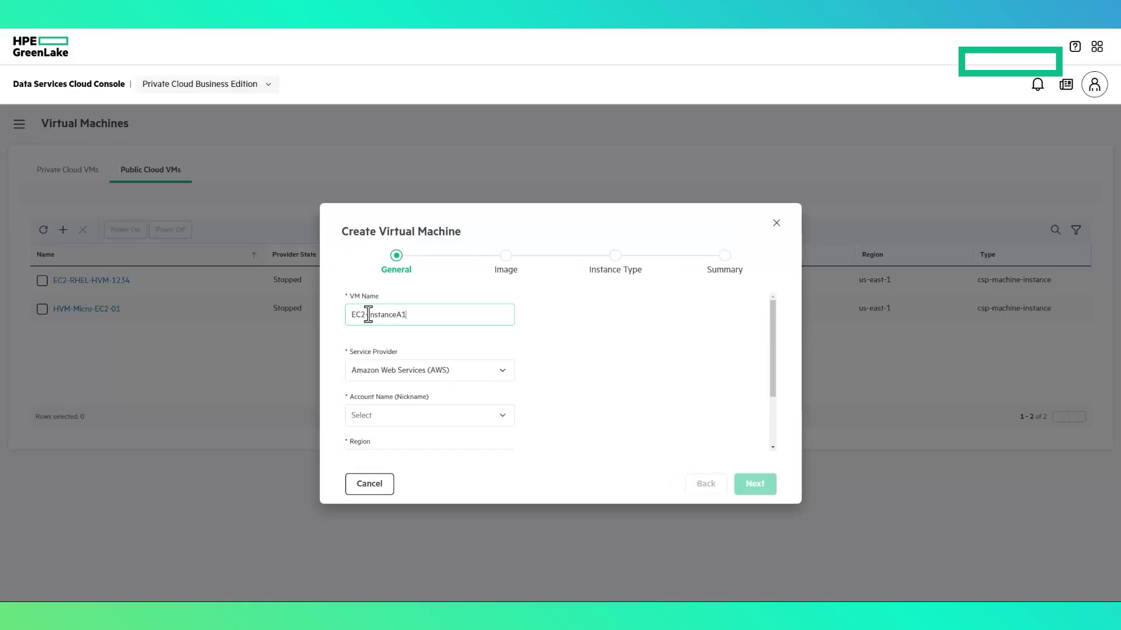
left_click(469, 419)
left_click(468, 466)
scroll(489, 443, "down", 1)
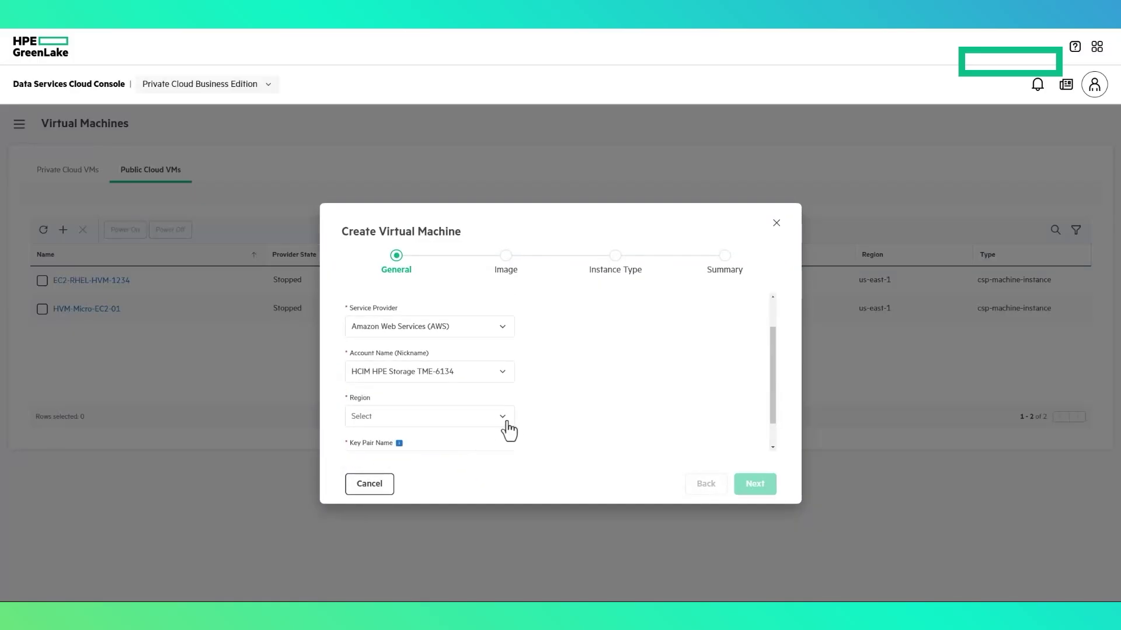
left_click(501, 422)
mouse_move(511, 482)
left_mouse_down()
mouse_move(516, 565)
mouse_move(511, 477)
left_mouse_up()
left_click(450, 464)
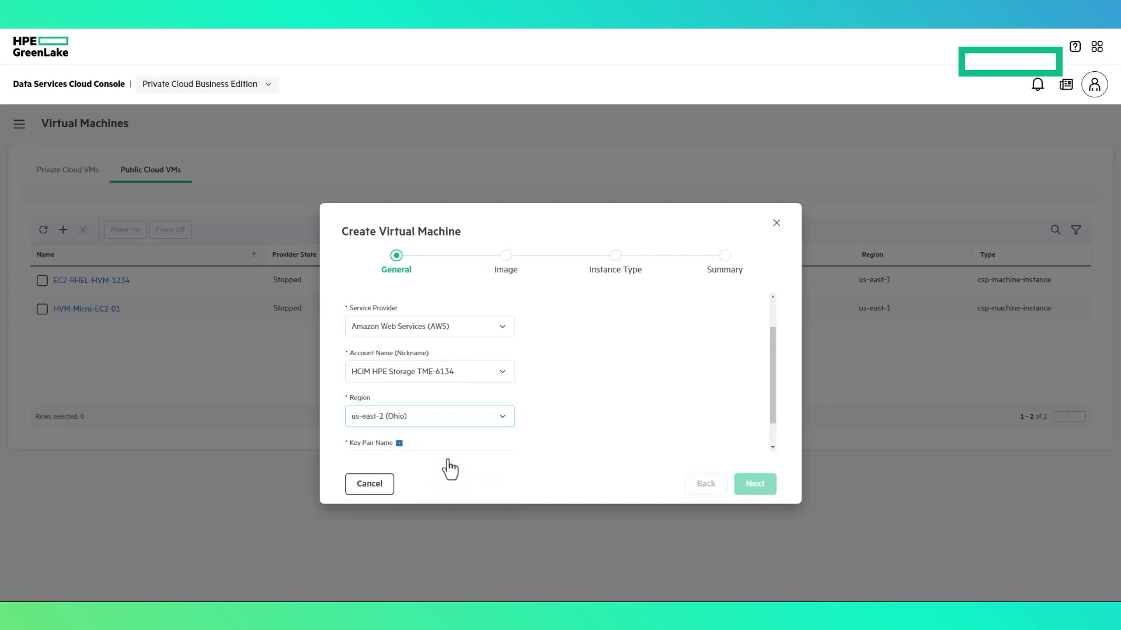
scroll(455, 456, "down", 1)
left_click(448, 429)
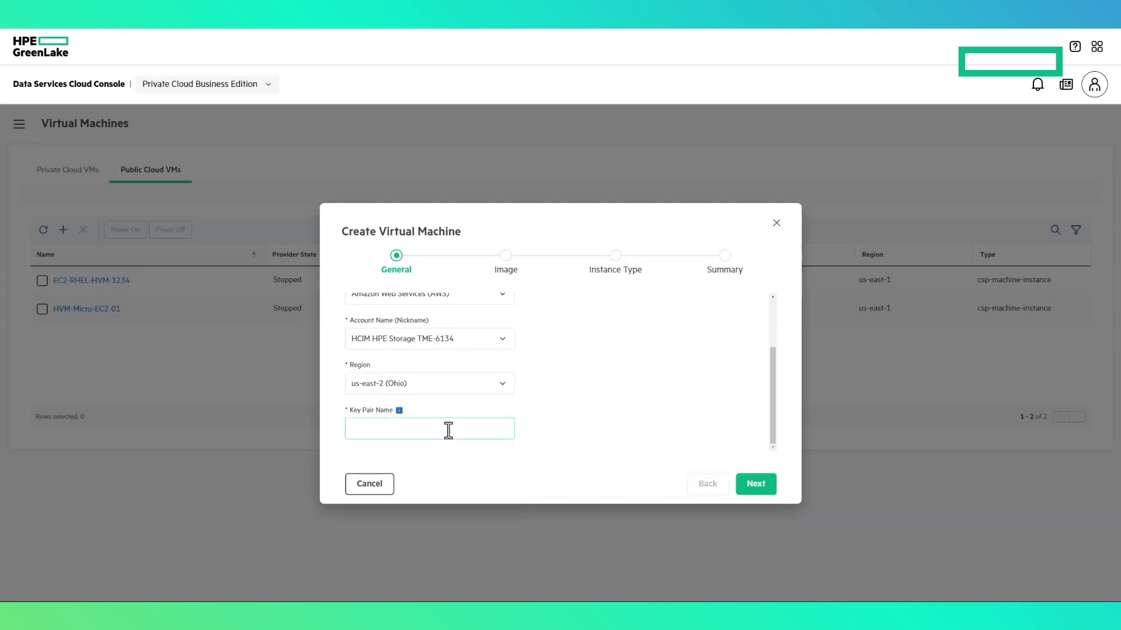
Step: Select the first RHEL-7.9 image template for the VM
left_click(755, 485)
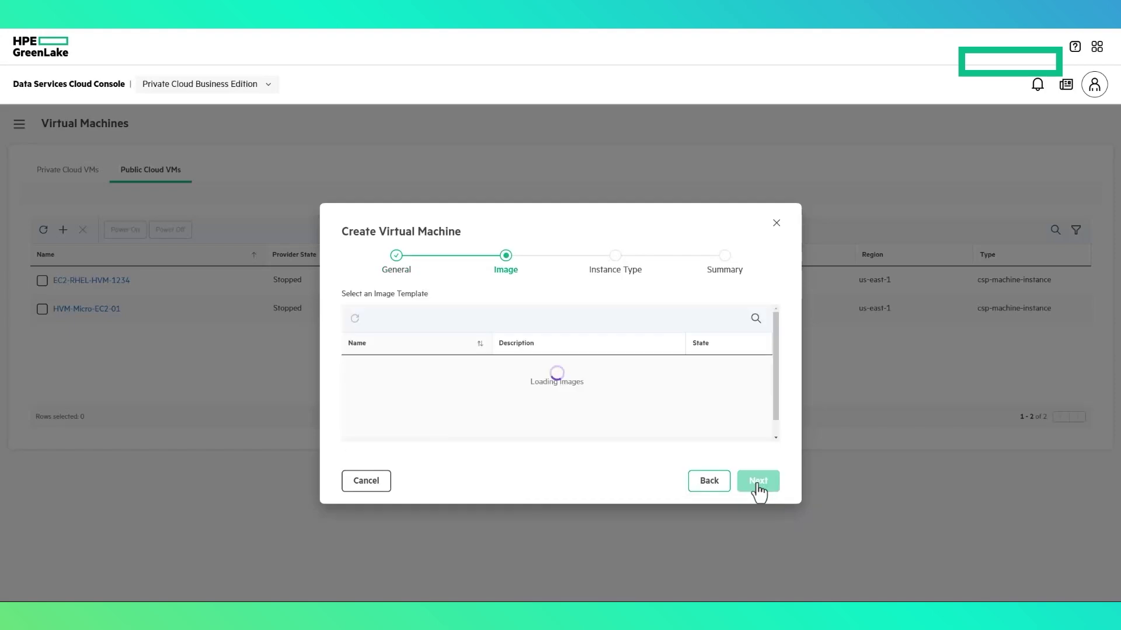
left_click_drag(778, 349, 784, 289)
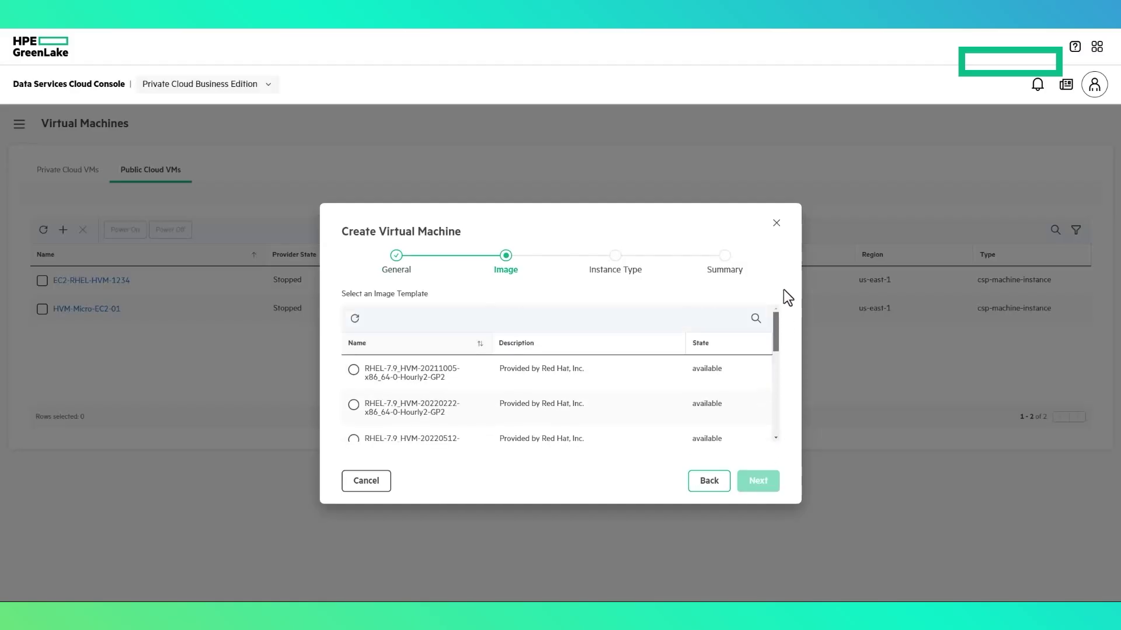
left_click(357, 370)
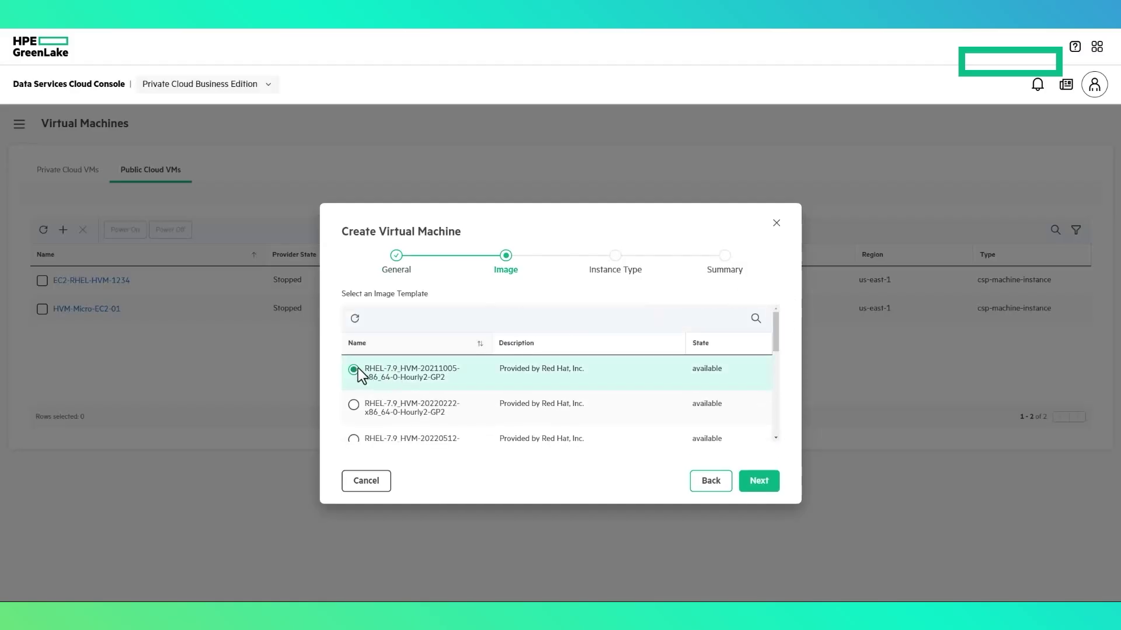
left_click(761, 486)
Step: Filter to Free Tier Eligible instance types, pick t2.micro, and create the VM
left_click(735, 320)
left_click(757, 318)
left_click(628, 433)
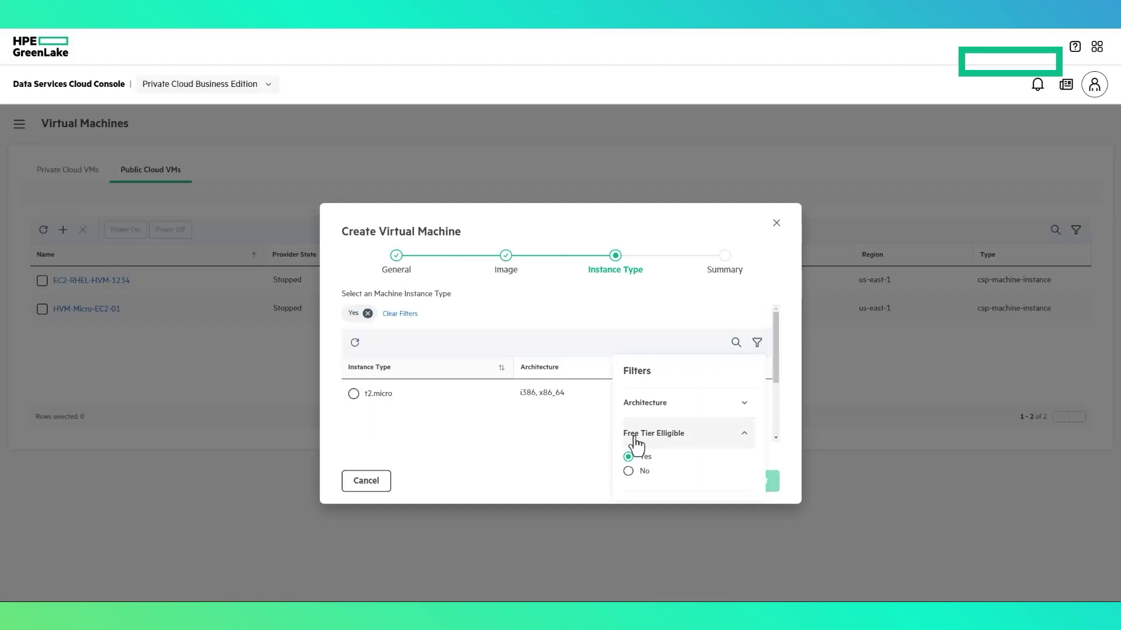
left_click(558, 479)
left_click(354, 393)
left_click(759, 482)
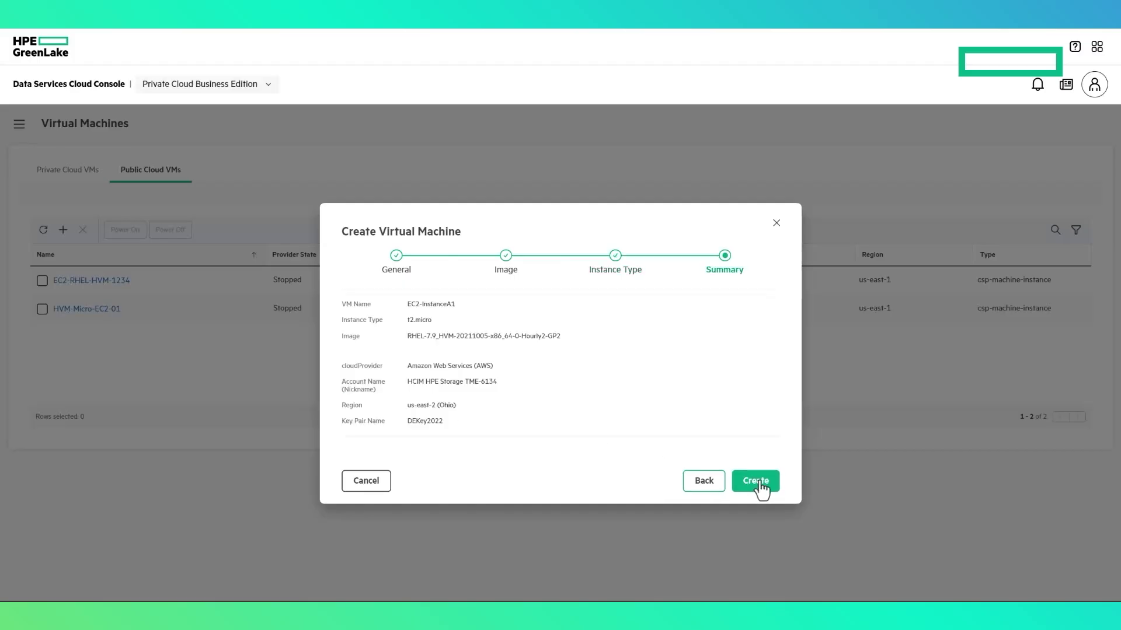
left_click(761, 483)
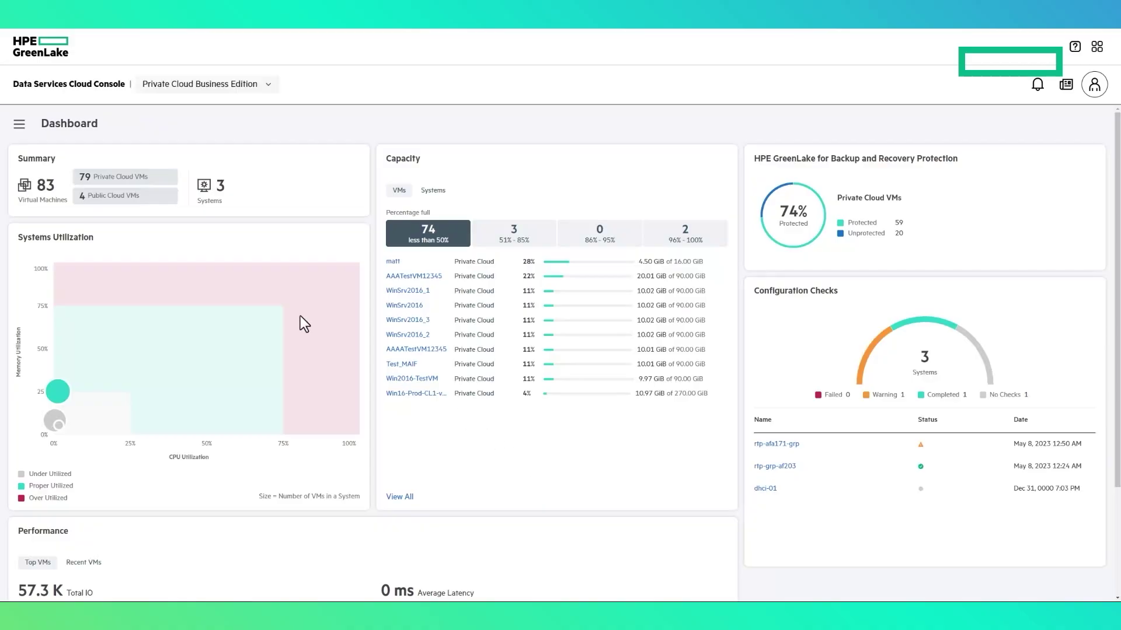
Step: On Cloud Accounts, link an AWS account nicknamed DevAccountA1 and download its Cloud Formation Template
left_click(18, 125)
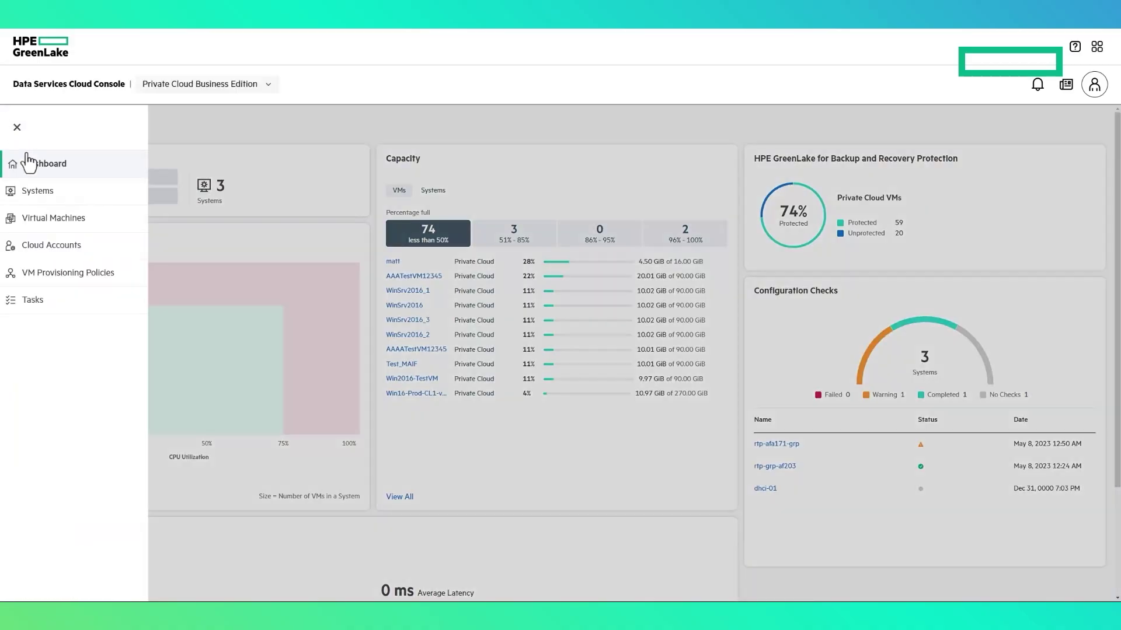
left_click(44, 254)
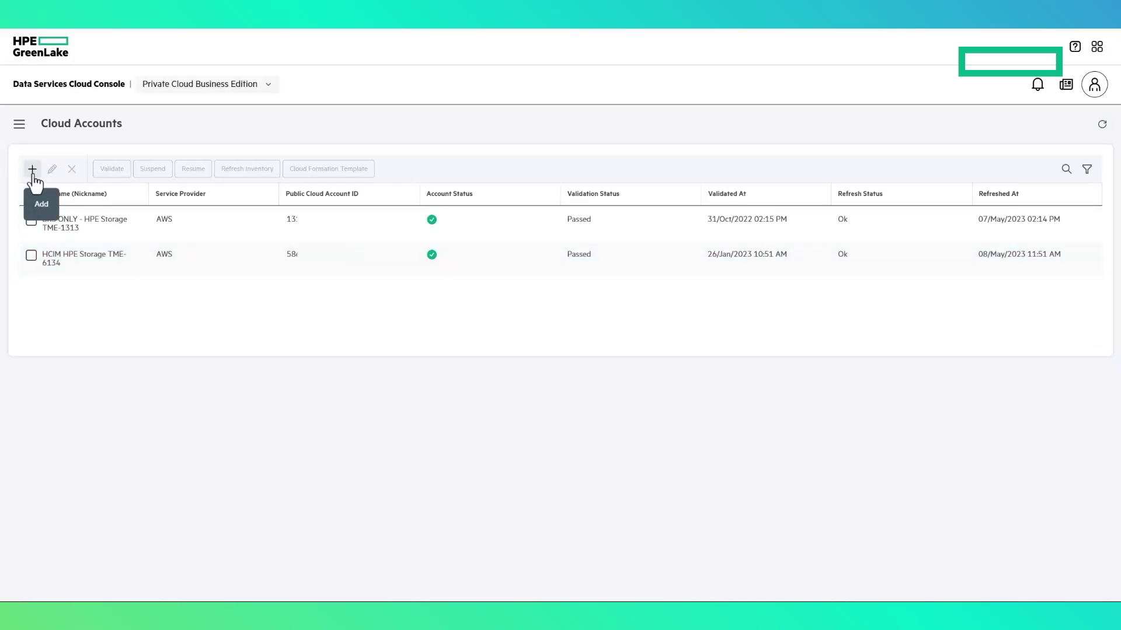
left_click(32, 169)
left_click(421, 376)
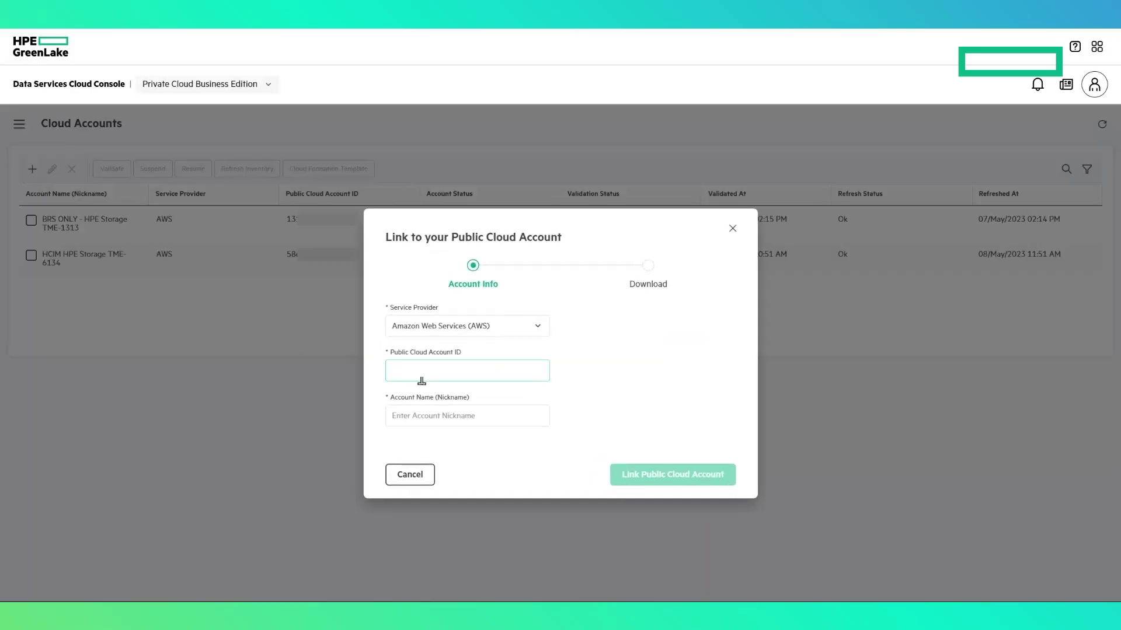
left_click(405, 415)
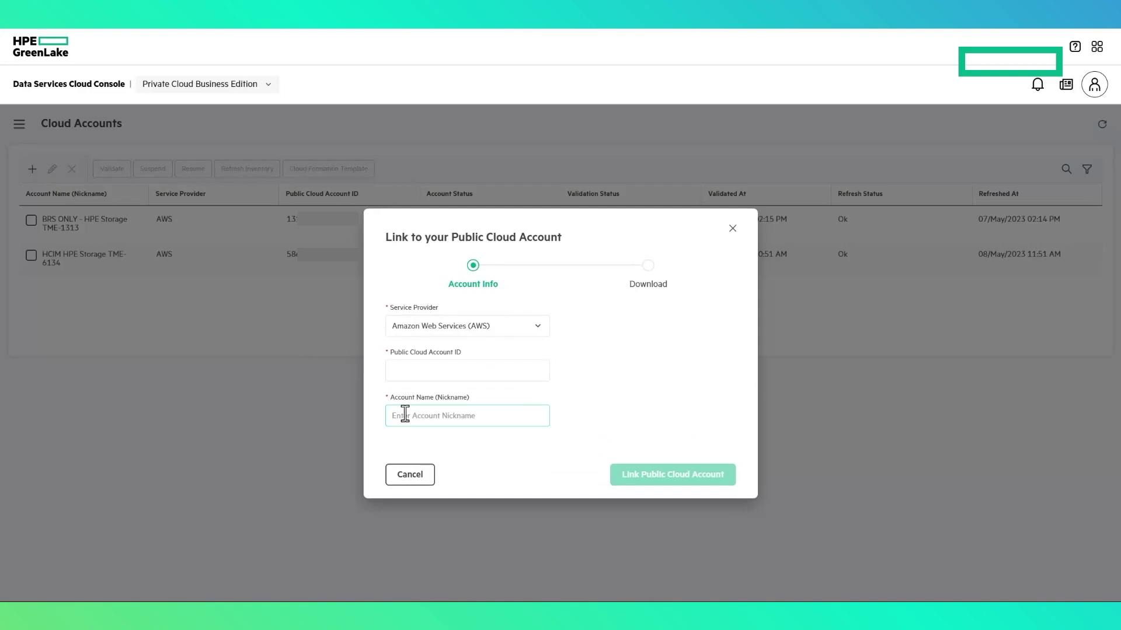
type("DevAccount")
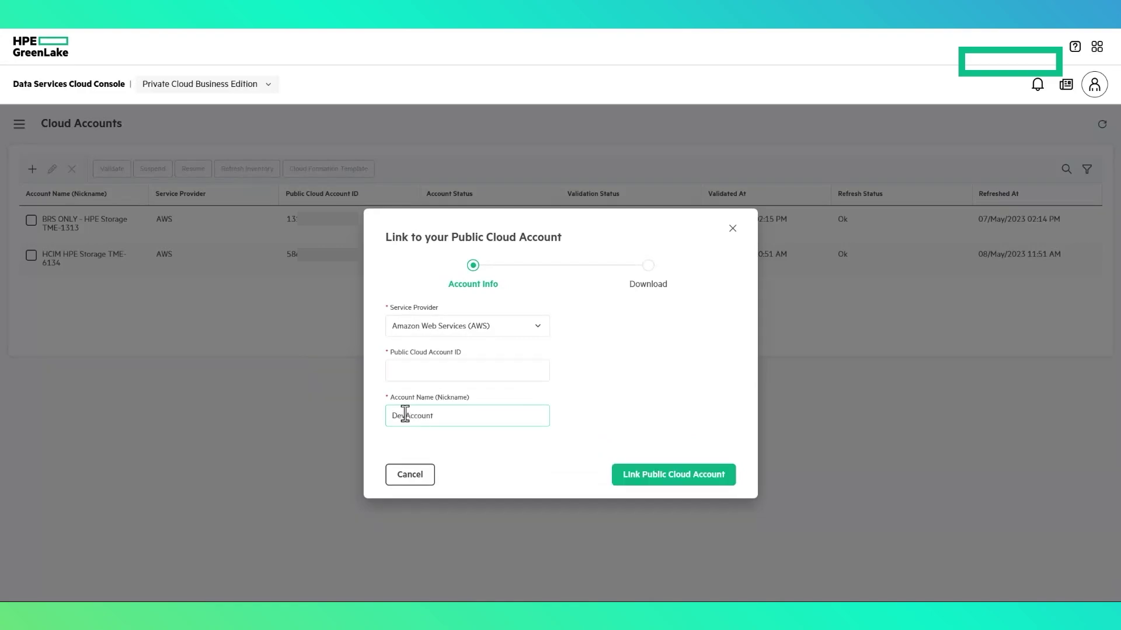
type("A1")
left_click(646, 478)
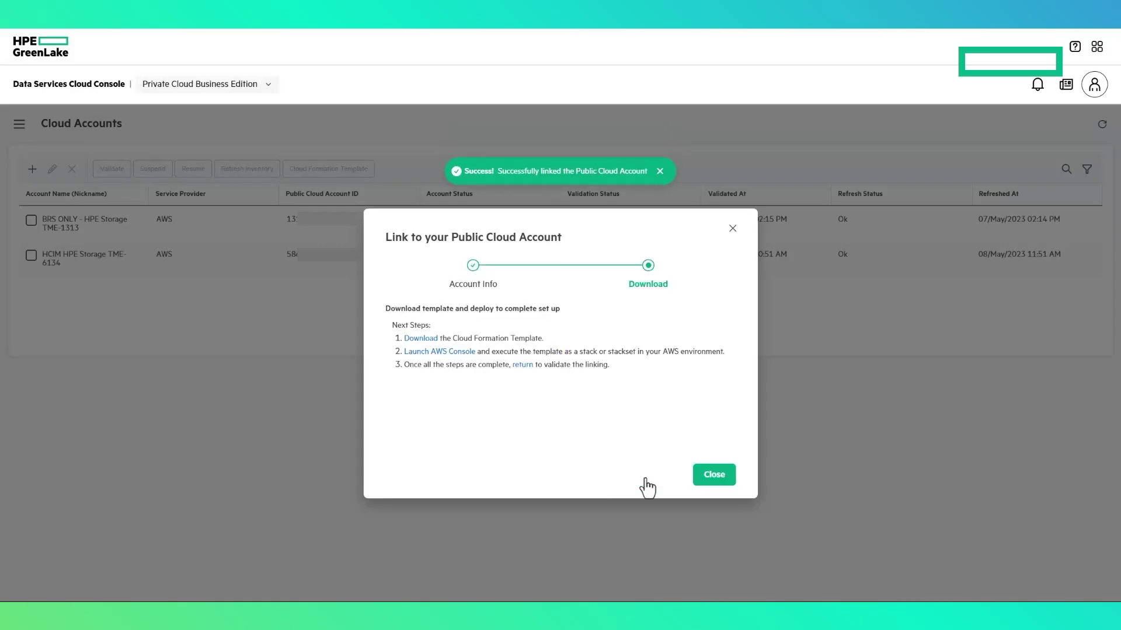
left_click(419, 342)
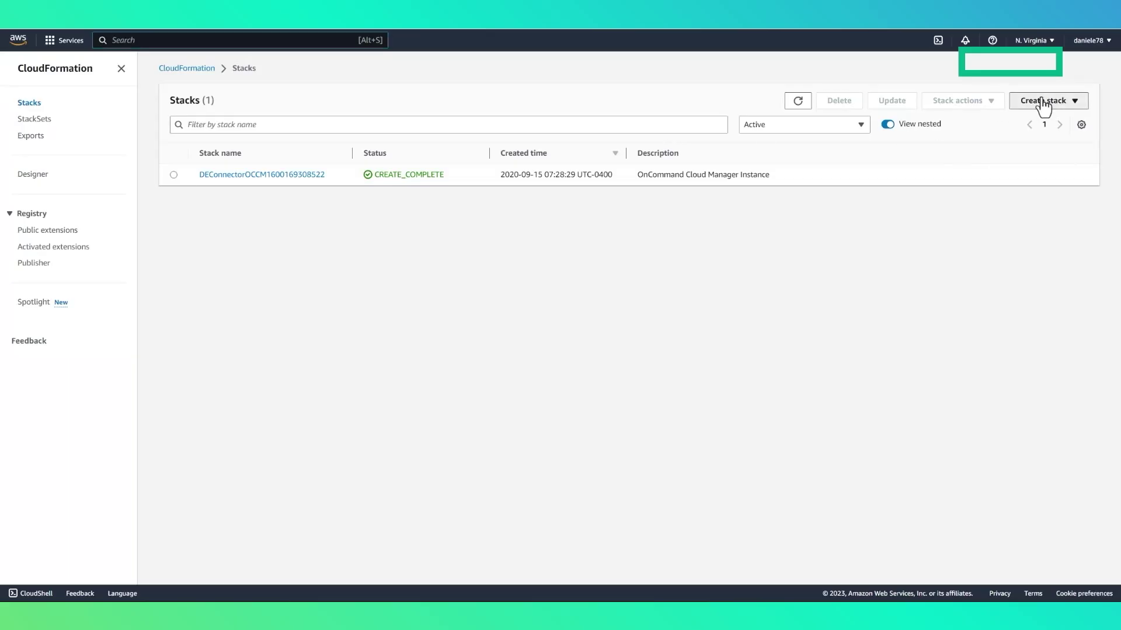
Step: Create a CloudFormation stack from AWSAccountTemplate (20).yaml and scroll through its review page
left_click(1043, 104)
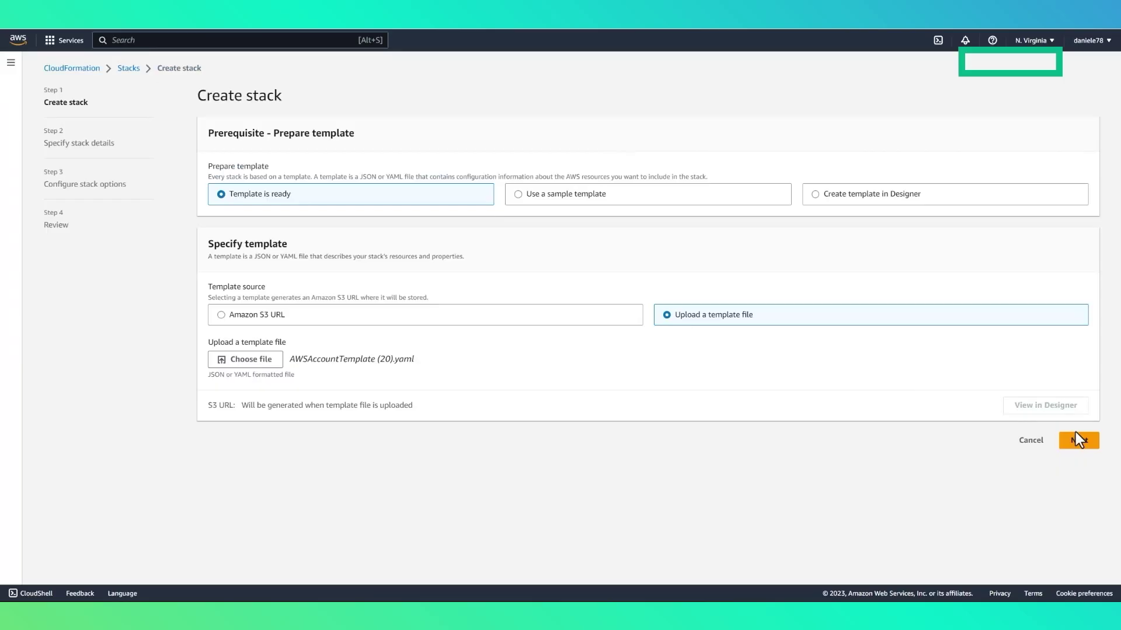
left_click(1077, 440)
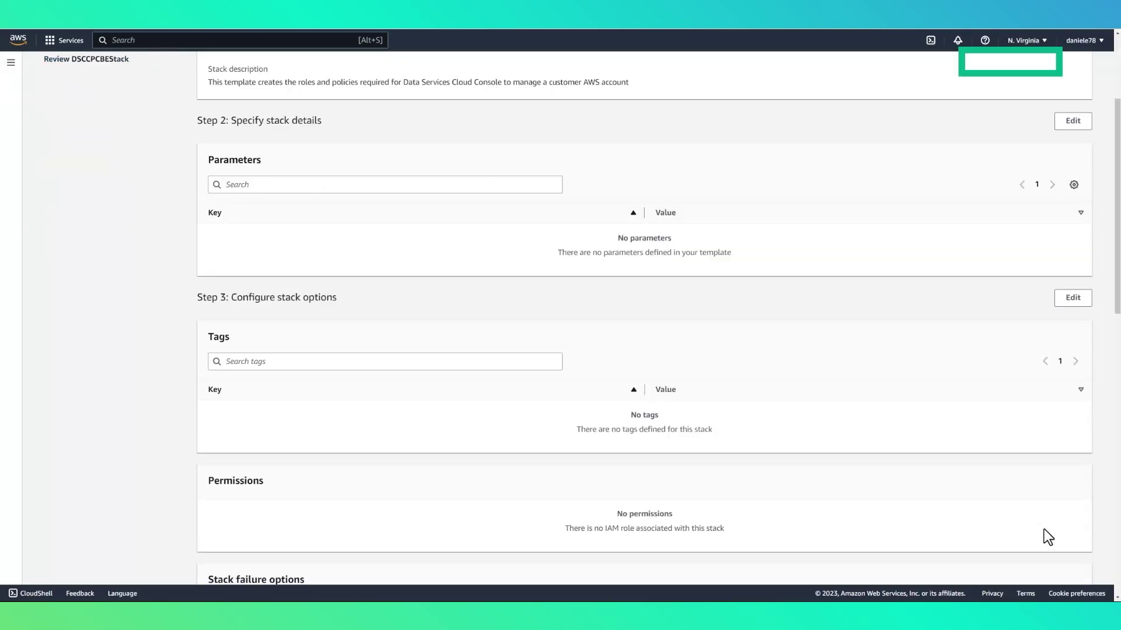
scroll(1043, 525, "down", 5)
scroll(1045, 526, "down", 7)
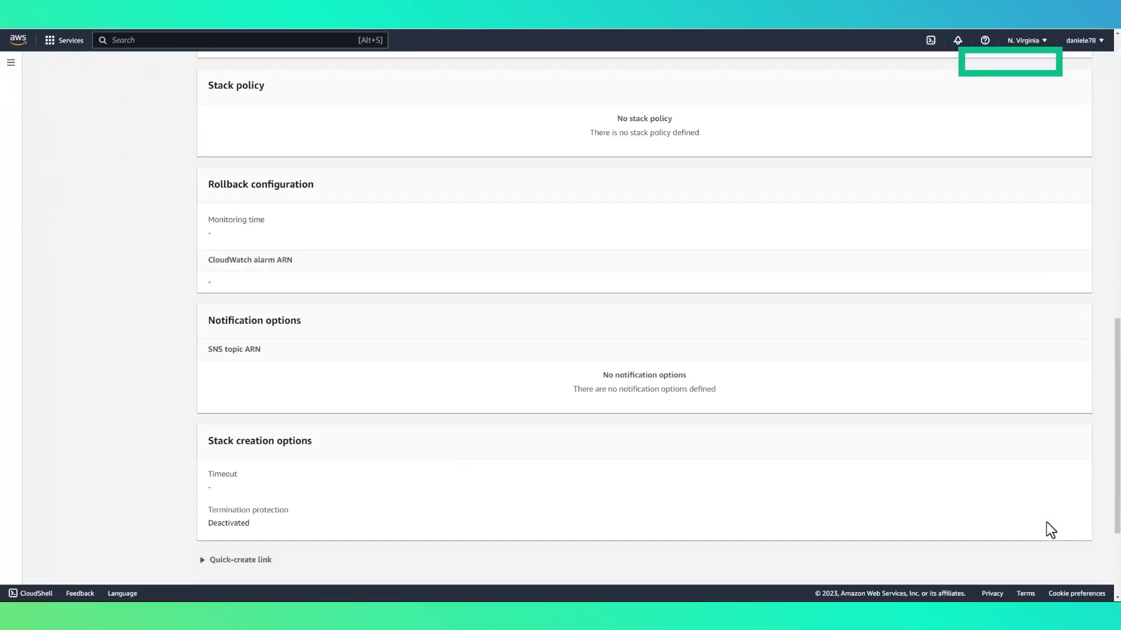
Step: Submit the CloudFormation stack, then validate DevAccountA1 in Cloud Accounts and confirm
left_click(1067, 566)
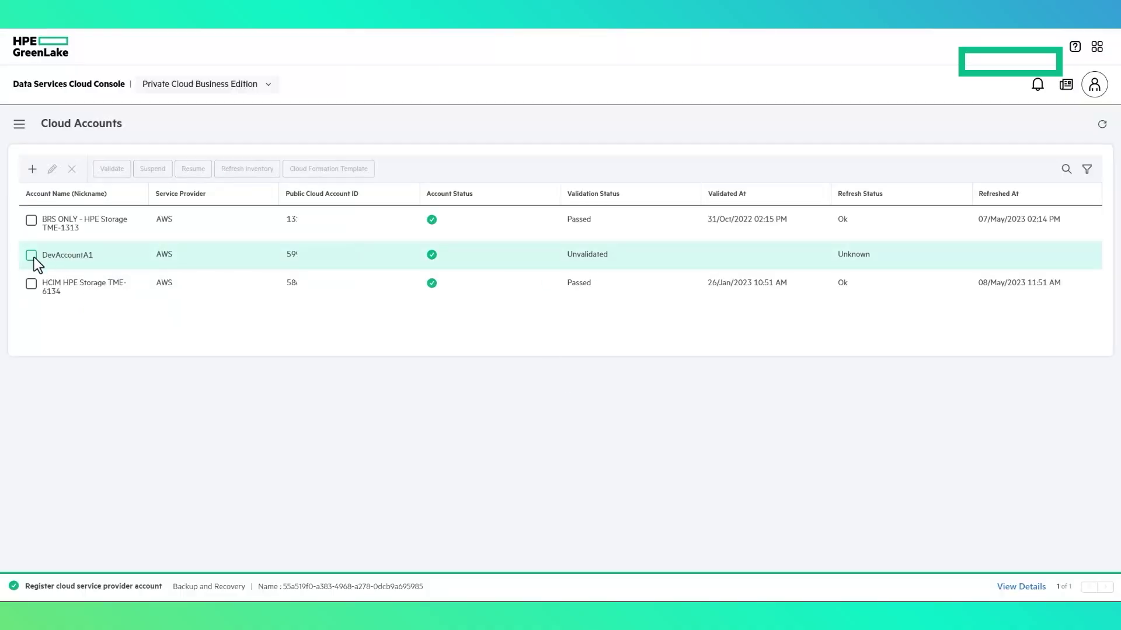
left_click(32, 257)
left_click(112, 170)
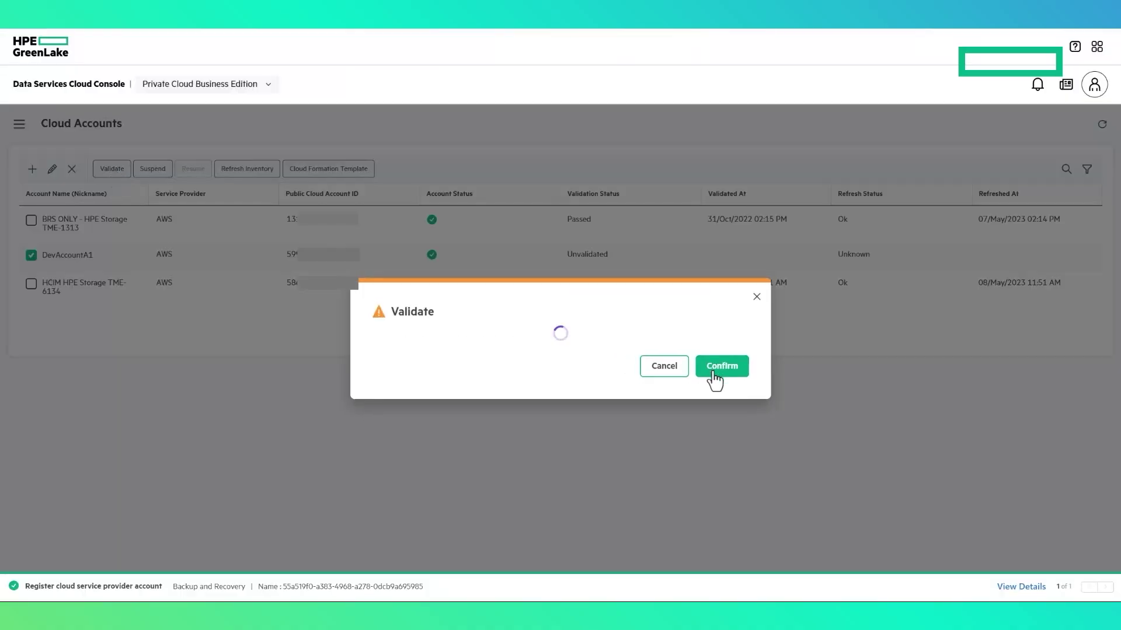
left_click(713, 373)
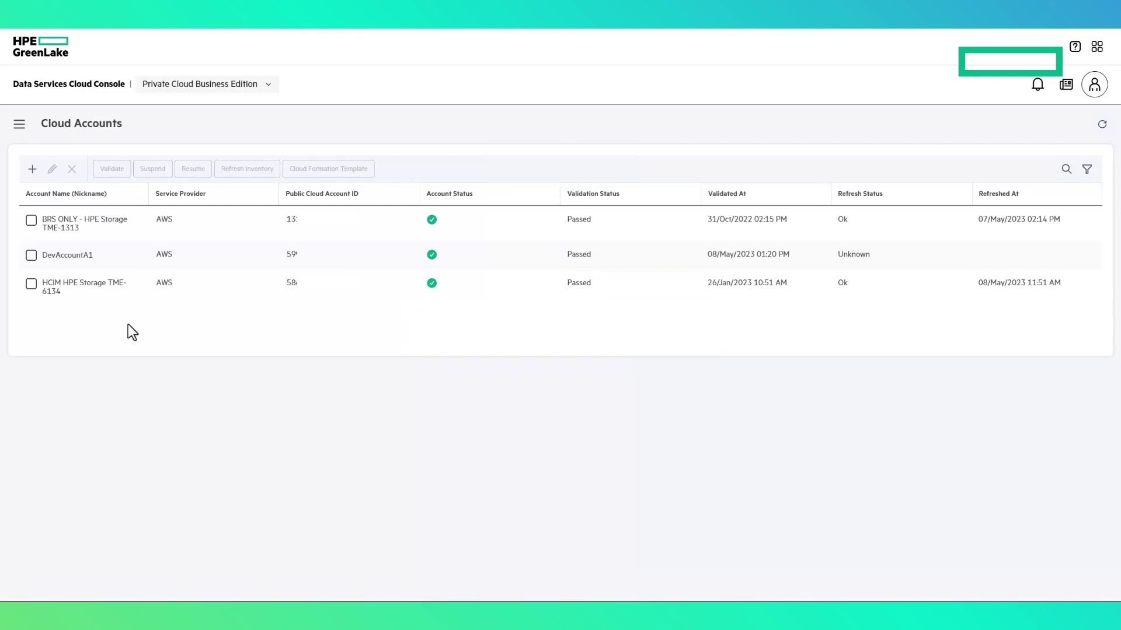
left_click(21, 125)
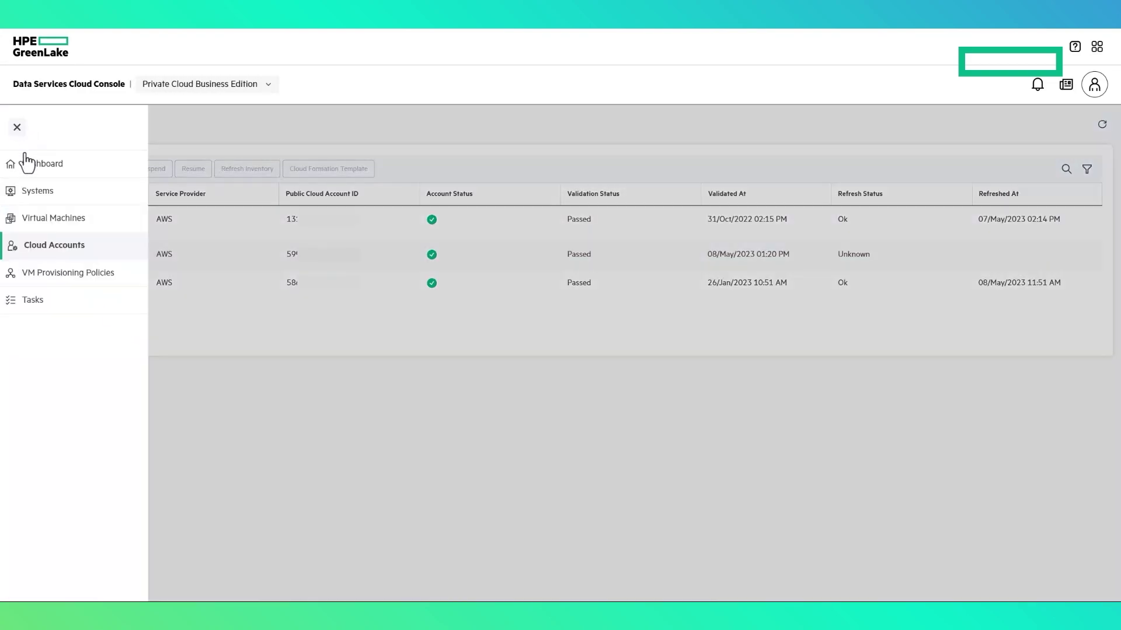
Step: Start a new VM provisioning policy named ProdEnvProvPol
left_click(46, 281)
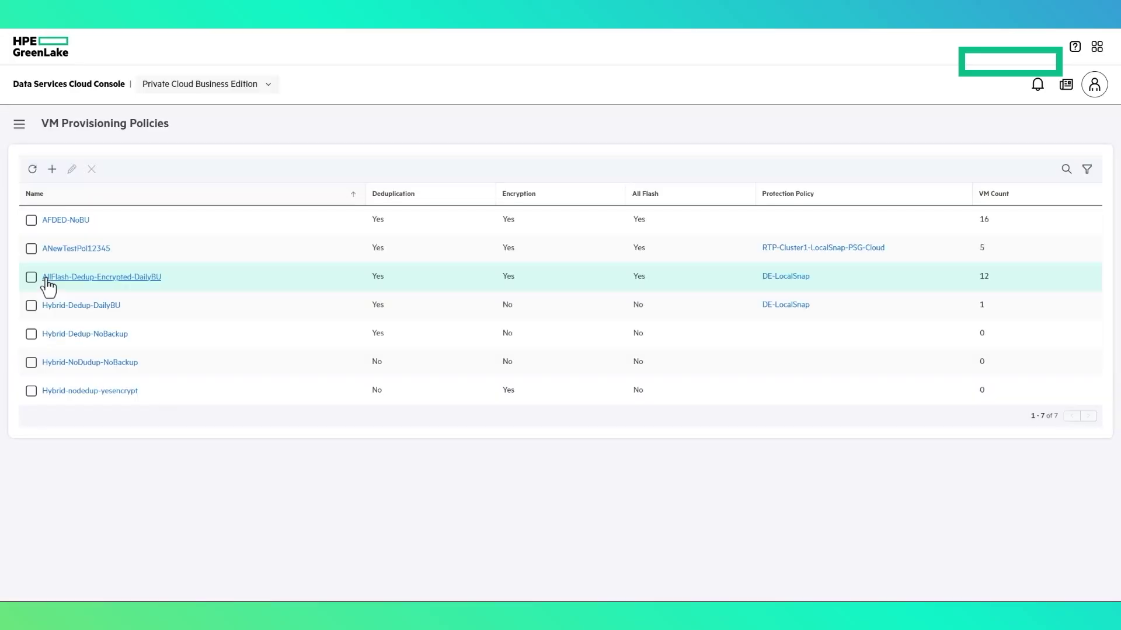
left_click(52, 169)
left_click(381, 316)
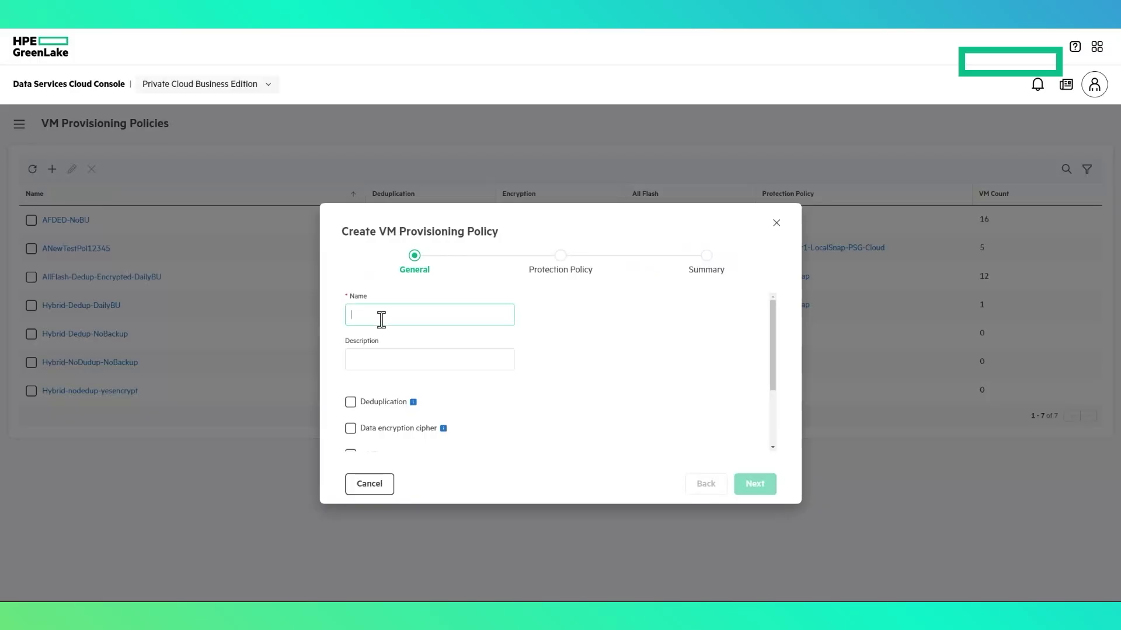
type("ProdEnvProvPol")
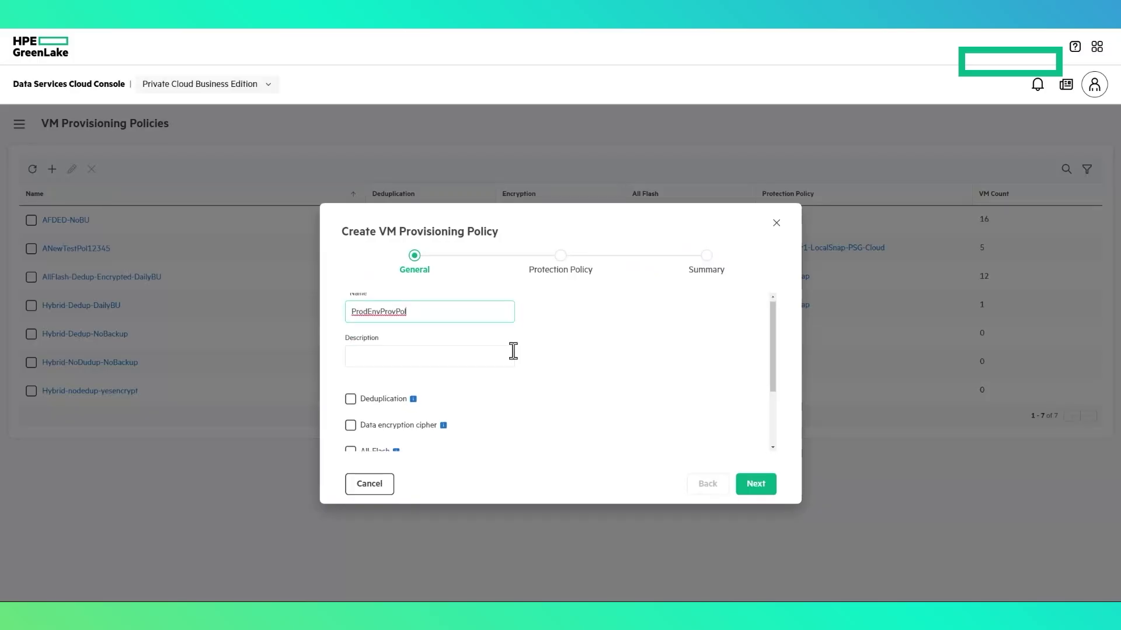
Step: Enable deduplication, encryption and All-Flash, set 2548 MB/s and 1024 IOPS, then create with DailyProtPol-142
scroll(511, 357, "down", 2)
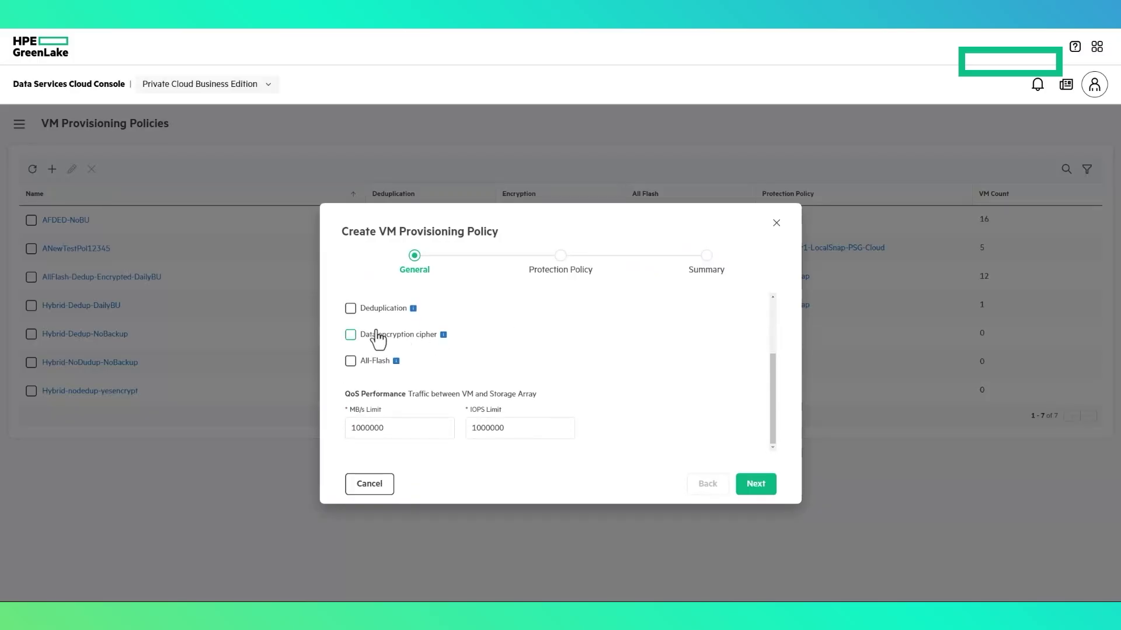
left_click(351, 310)
left_click(351, 337)
left_click(350, 362)
double_click(372, 428)
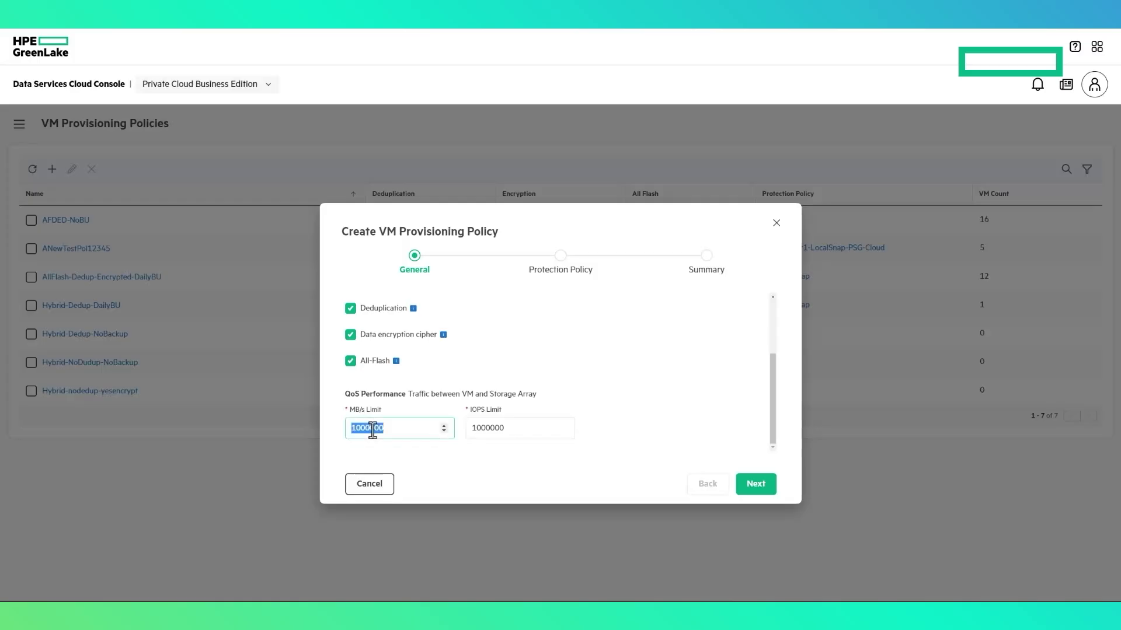
type("2548")
key("Tab")
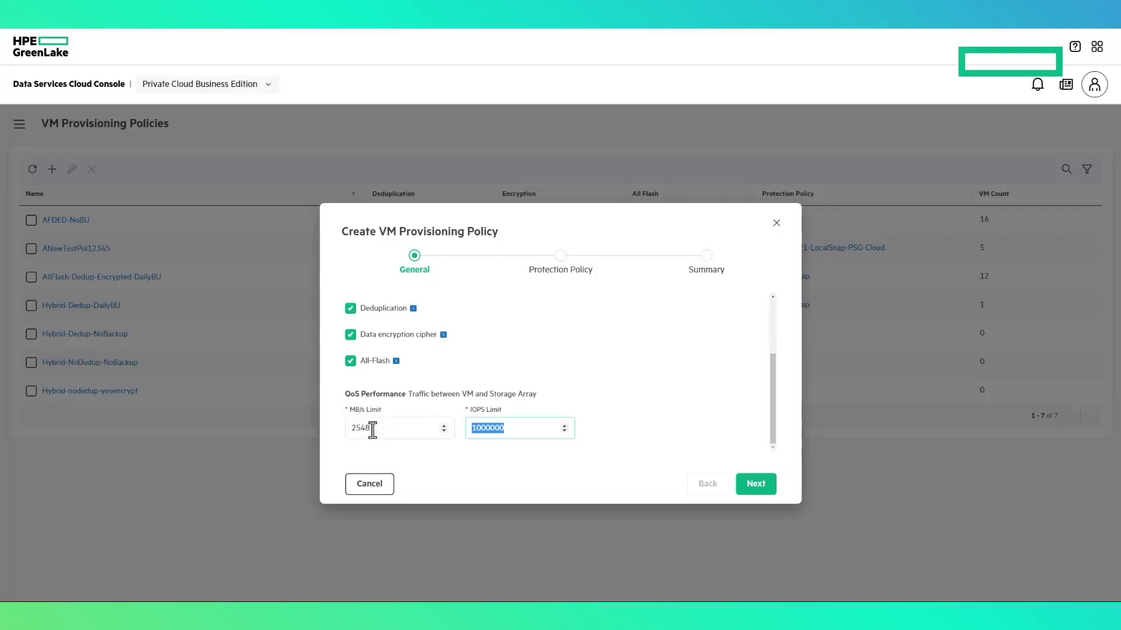
type("1024")
left_click(769, 490)
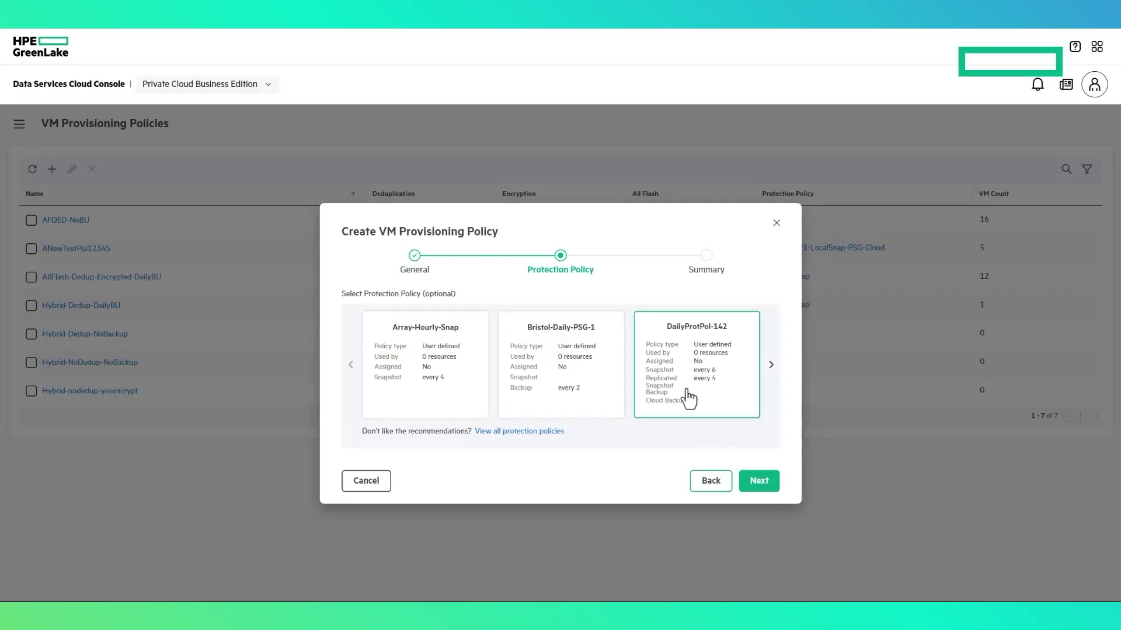
left_click(760, 483)
left_click(760, 483)
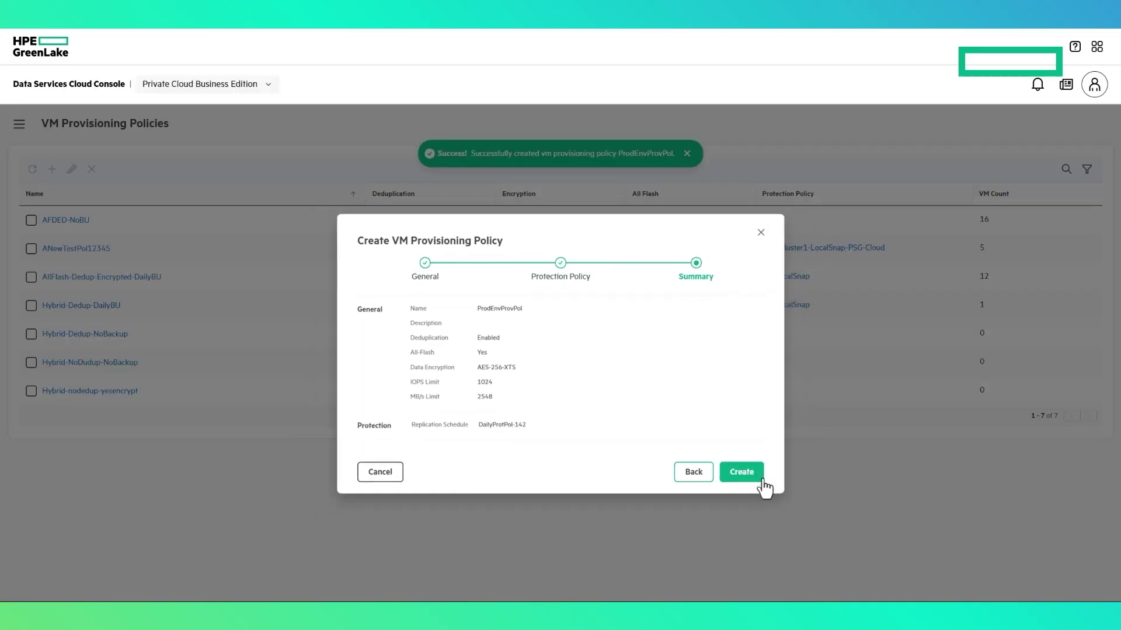